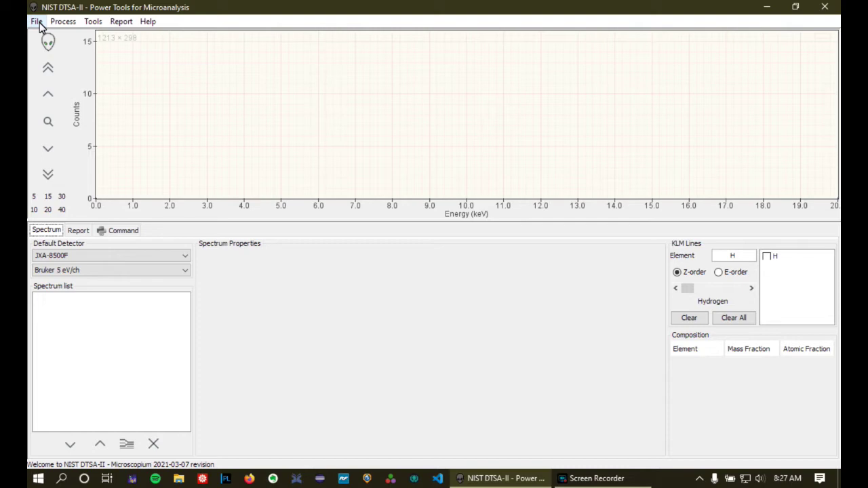
Open ADM-6005a_1.msa through ADM-6005a_15.msa together so all fifteen spectra are plotted
{"action": "left_click", "coordinate": [36, 22]}
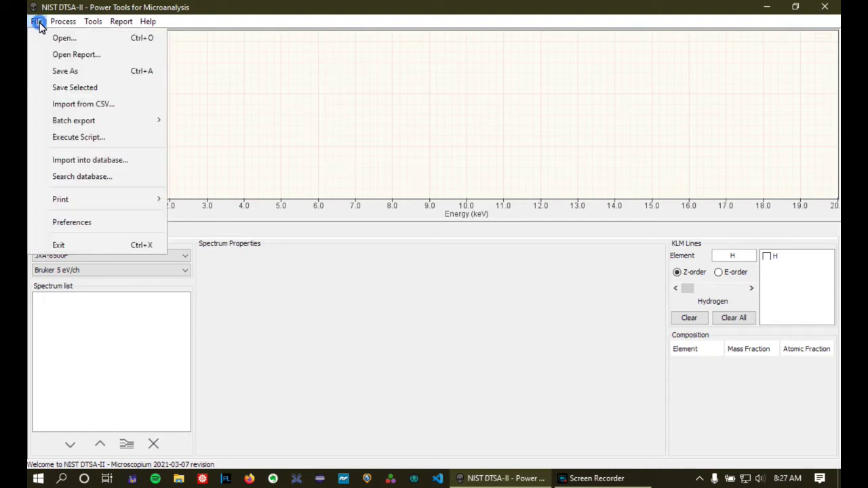
{"action": "left_click", "coordinate": [72, 38]}
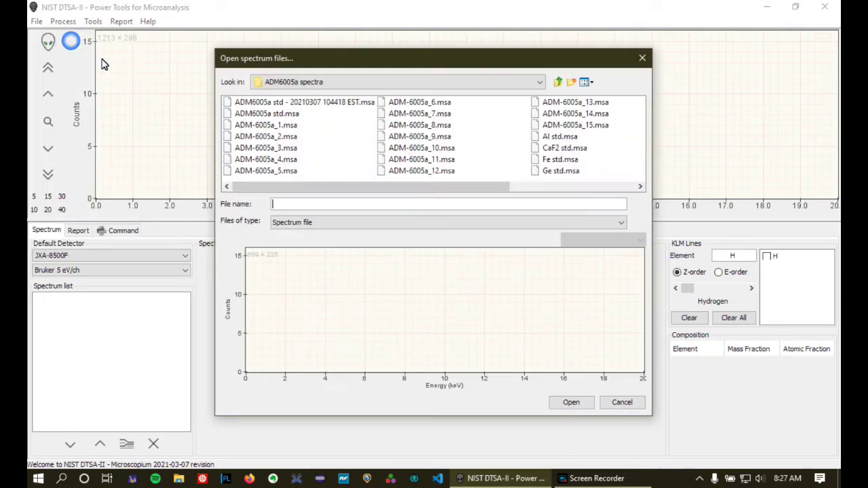
{"action": "left_click", "coordinate": [289, 127]}
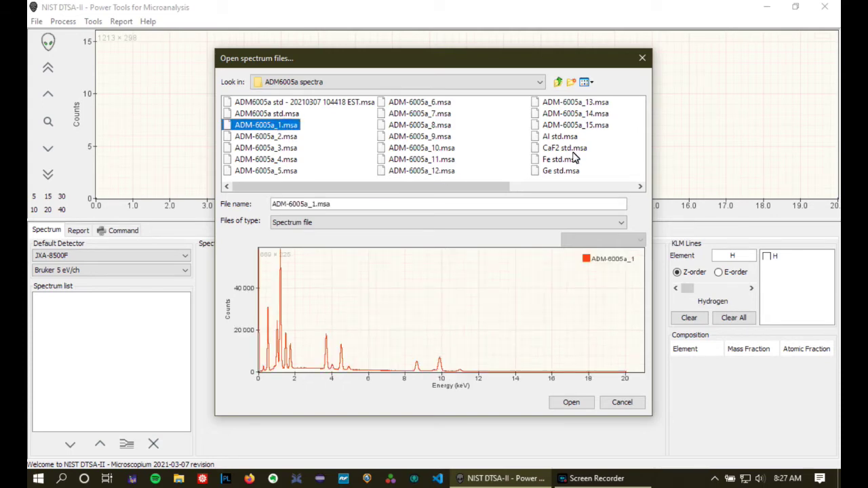
{"action": "left_click", "coordinate": [579, 128], "text": "shift"}
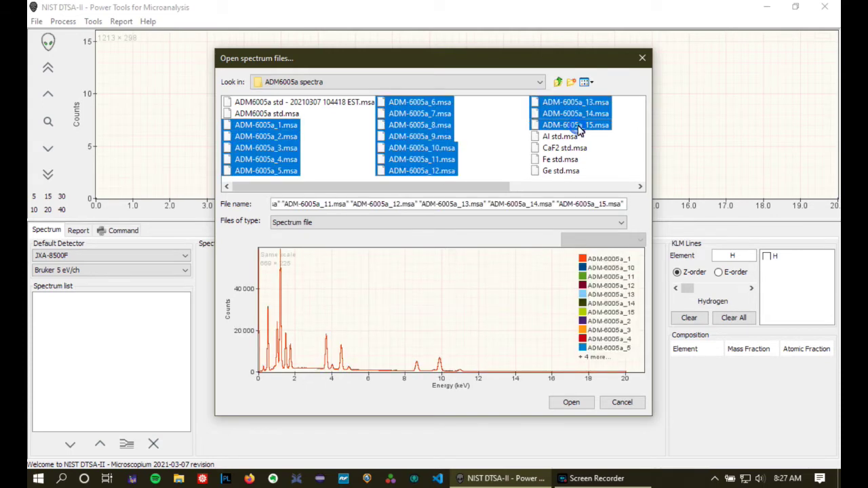
{"action": "left_click", "coordinate": [572, 403]}
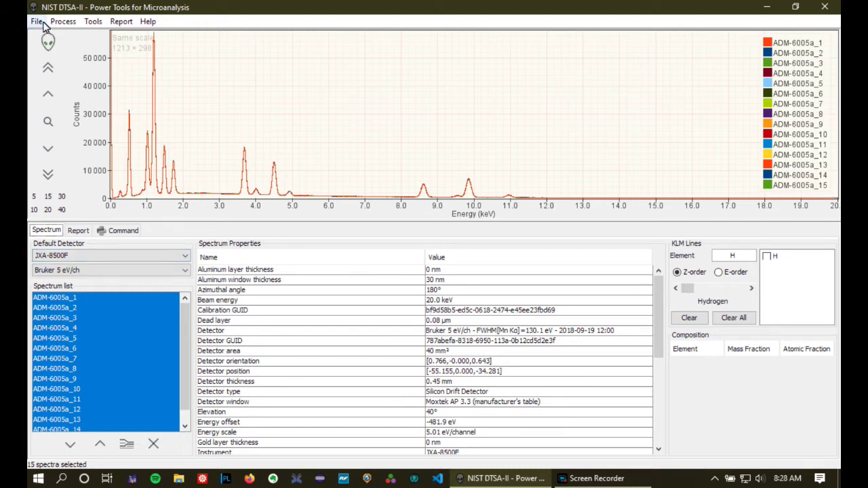
Show the Tools menu of analysis commands for the loaded spectra
{"action": "left_click", "coordinate": [93, 25]}
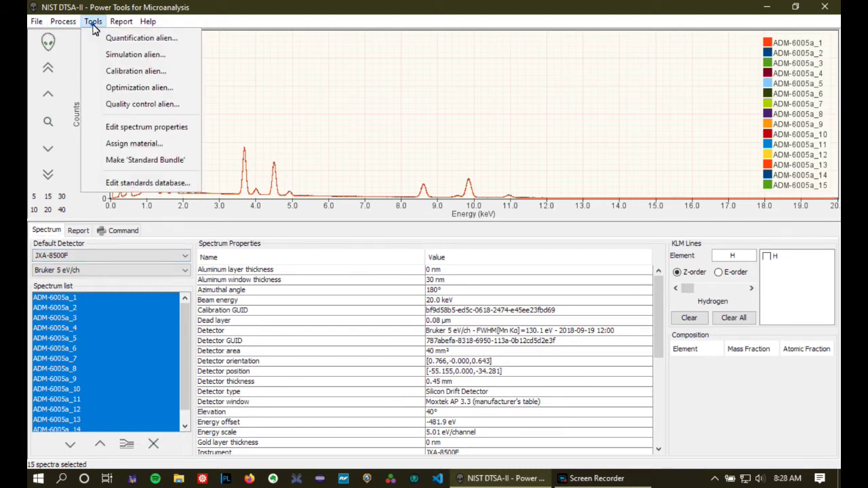
Launch the quantification wizard, keeping fitting-to-standards mode and the default instrument settings
{"action": "left_click", "coordinate": [126, 41]}
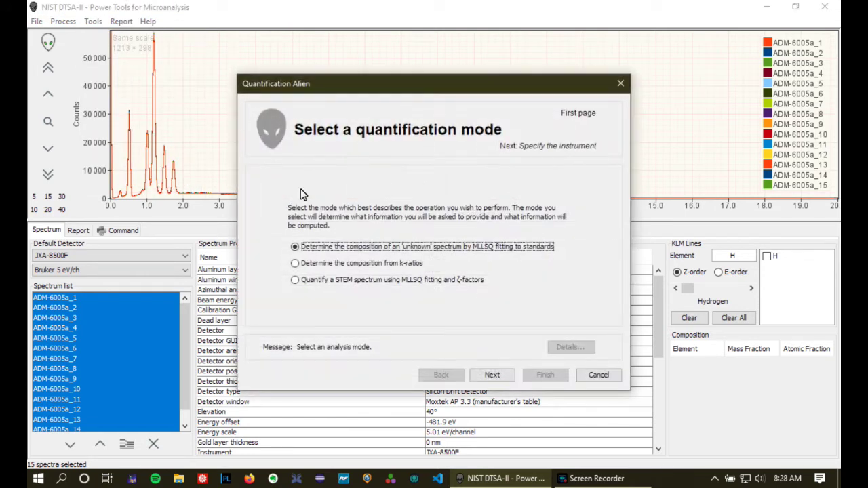
{"action": "left_click", "coordinate": [493, 375]}
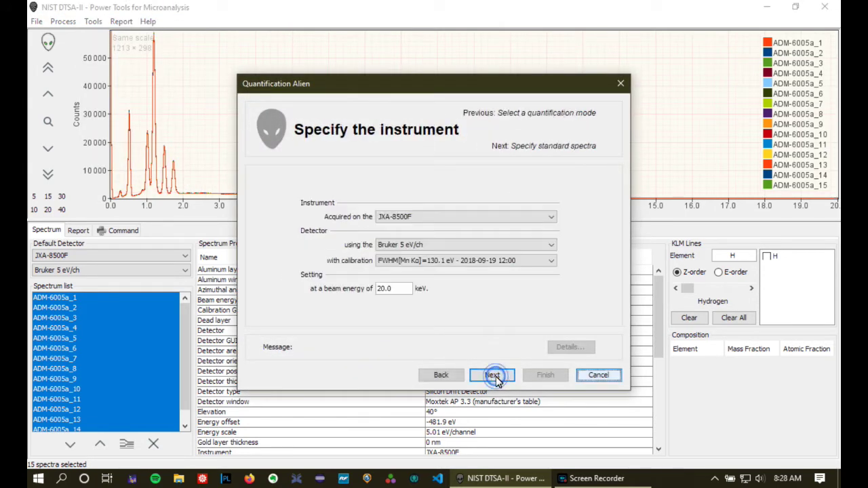
{"action": "left_click", "coordinate": [493, 375]}
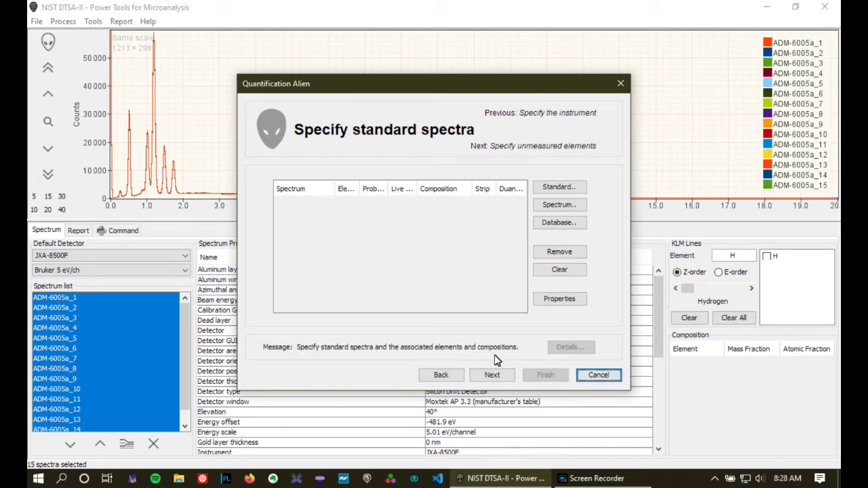
Load the seven standard files: Al, CaF2, Fe, Ge, SiO2, Ti trimmed and Zn
{"action": "left_click", "coordinate": [560, 207]}
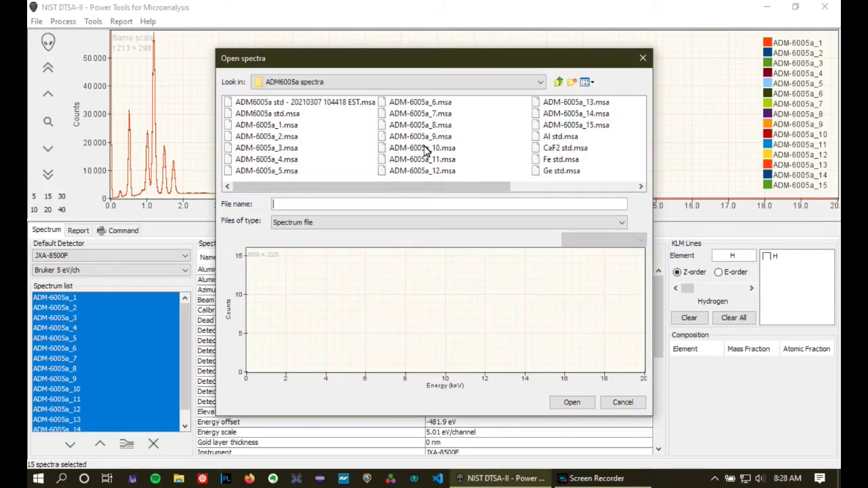
{"action": "left_click", "coordinate": [568, 137]}
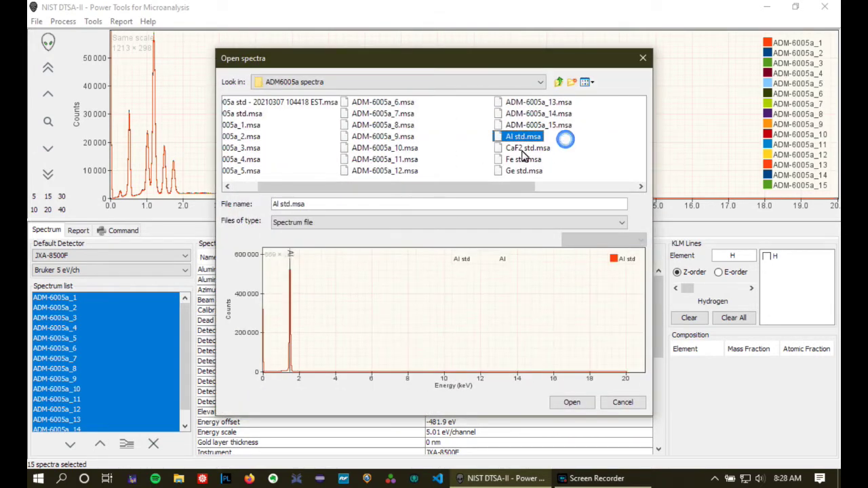
{"action": "left_click", "coordinate": [514, 150], "text": "ctrl"}
{"action": "left_click", "coordinate": [516, 159]}
{"action": "left_click", "coordinate": [521, 137], "text": "shift"}
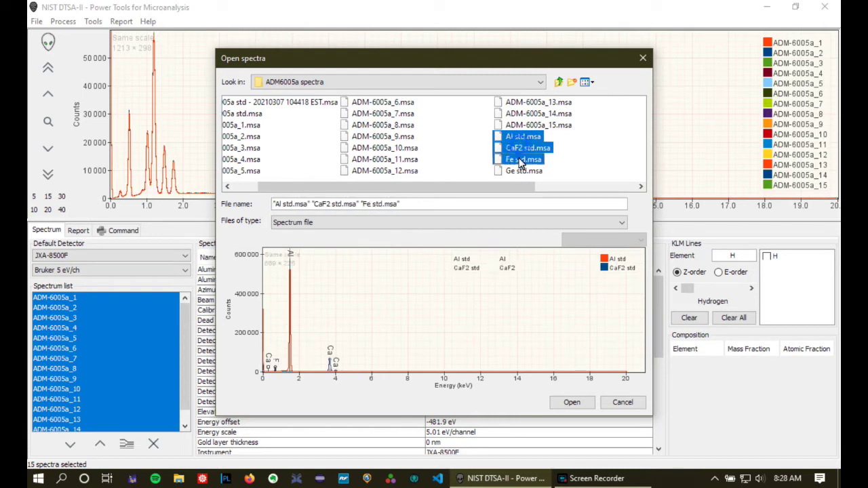
{"action": "left_click", "coordinate": [522, 171], "text": "ctrl"}
{"action": "scroll", "coordinate": [521, 174], "scroll_direction": "right", "scroll_amount": 1}
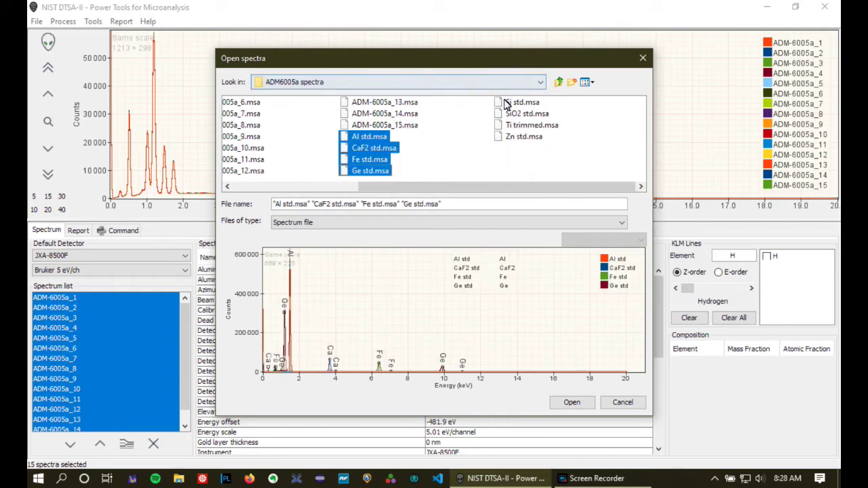
{"action": "left_click", "coordinate": [517, 114], "text": "ctrl"}
{"action": "left_click", "coordinate": [519, 125], "text": "ctrl"}
{"action": "left_click", "coordinate": [519, 137], "text": "ctrl"}
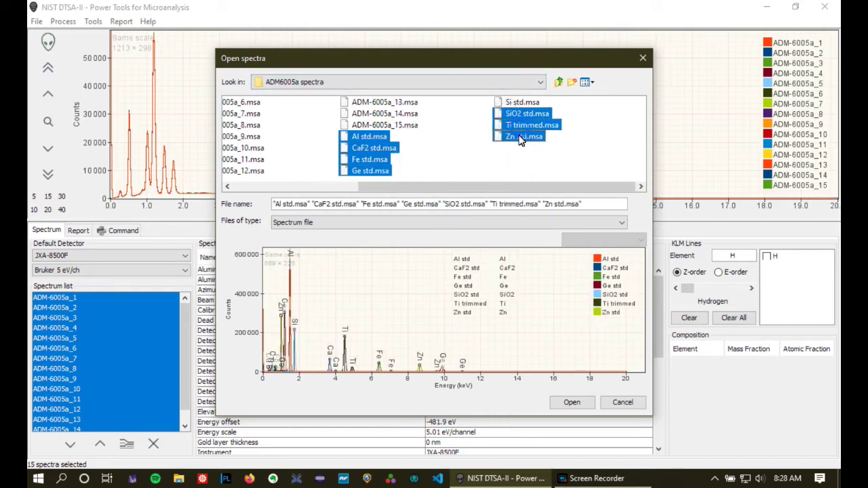
{"action": "left_click", "coordinate": [574, 405]}
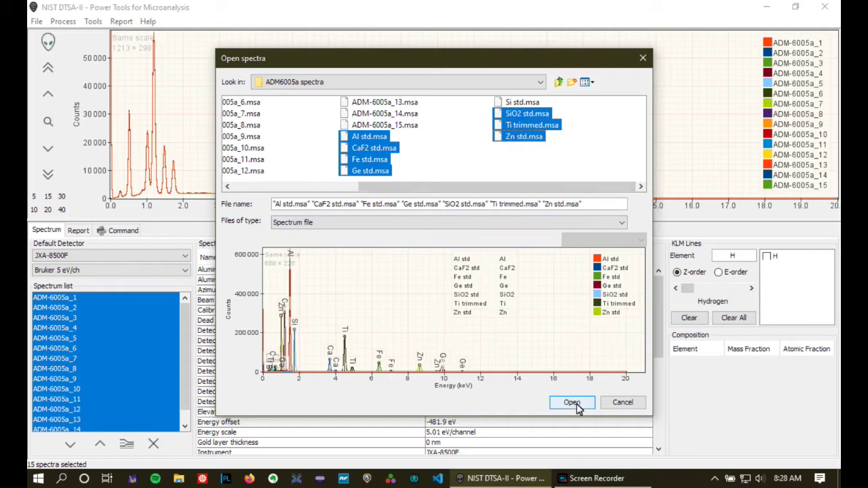
{"action": "left_click", "coordinate": [574, 404]}
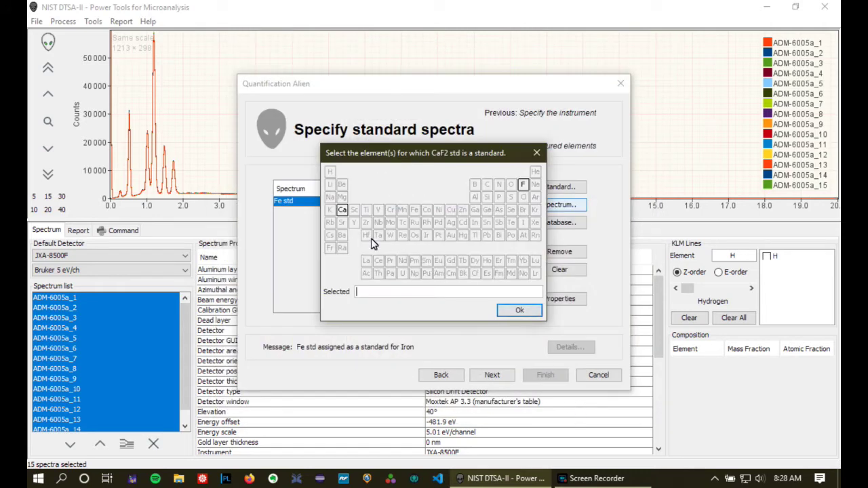
Assign Calcium to the CaF2 standard, and Oxygen and Silicon to the SiO2 standard
{"action": "left_click", "coordinate": [342, 211]}
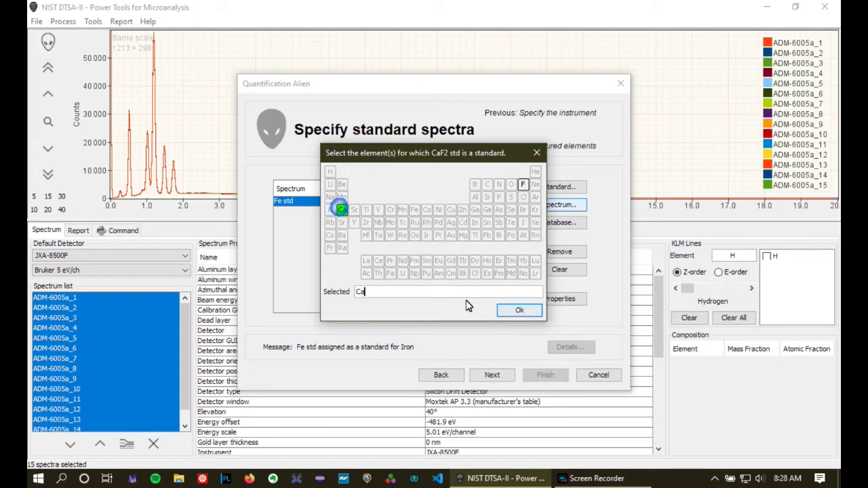
{"action": "left_click", "coordinate": [518, 312]}
{"action": "left_click", "coordinate": [488, 197]}
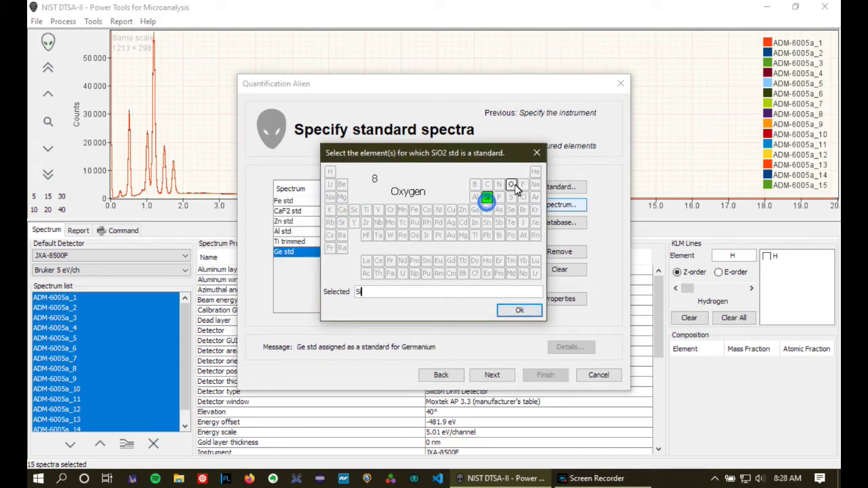
{"action": "left_click", "coordinate": [511, 184]}
{"action": "left_click", "coordinate": [520, 311]}
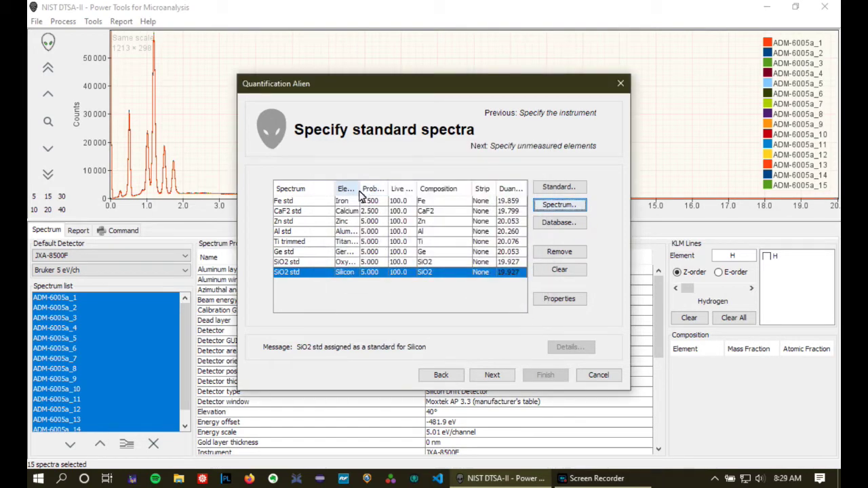
{"action": "left_click_drag", "start_coordinate": [359, 190], "coordinate": [382, 197]}
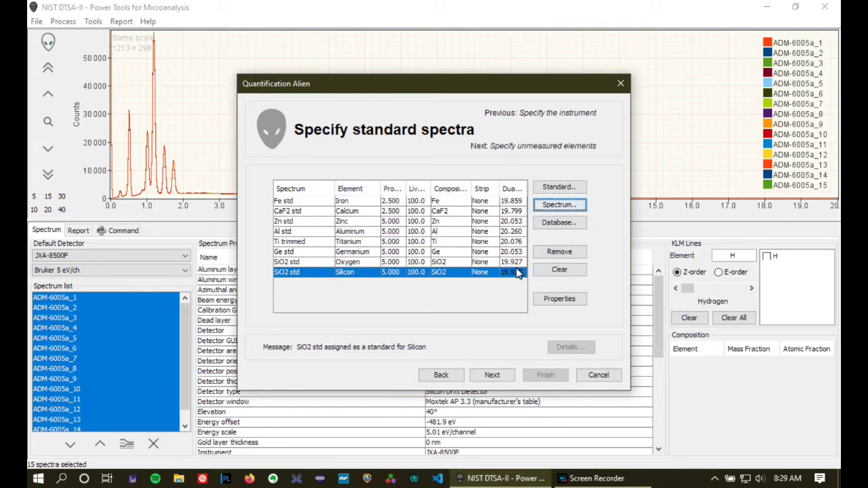
Skip unmeasured elements, review the reference spectra S/N table, and continue to line selection
{"action": "left_click", "coordinate": [503, 379]}
{"action": "left_click", "coordinate": [502, 378]}
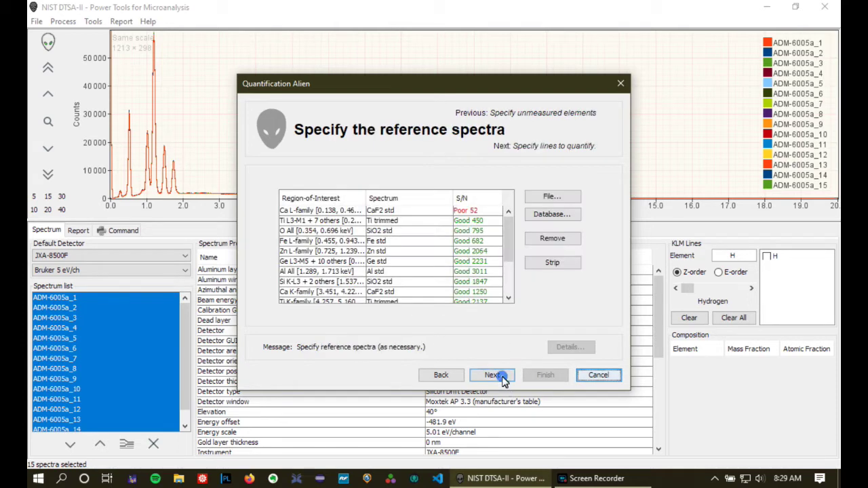
{"action": "scroll", "coordinate": [421, 224], "scroll_direction": "down", "scroll_amount": 3}
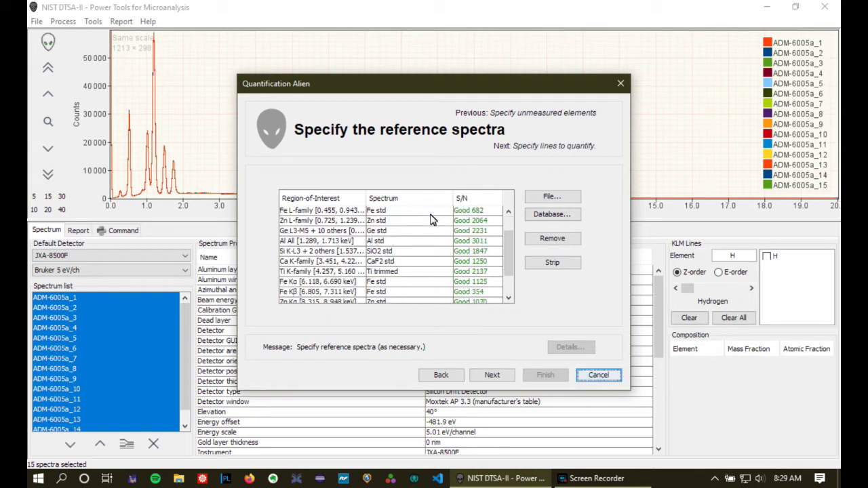
{"action": "scroll", "coordinate": [429, 223], "scroll_direction": "up", "scroll_amount": 2}
{"action": "scroll", "coordinate": [428, 223], "scroll_direction": "up", "scroll_amount": 1}
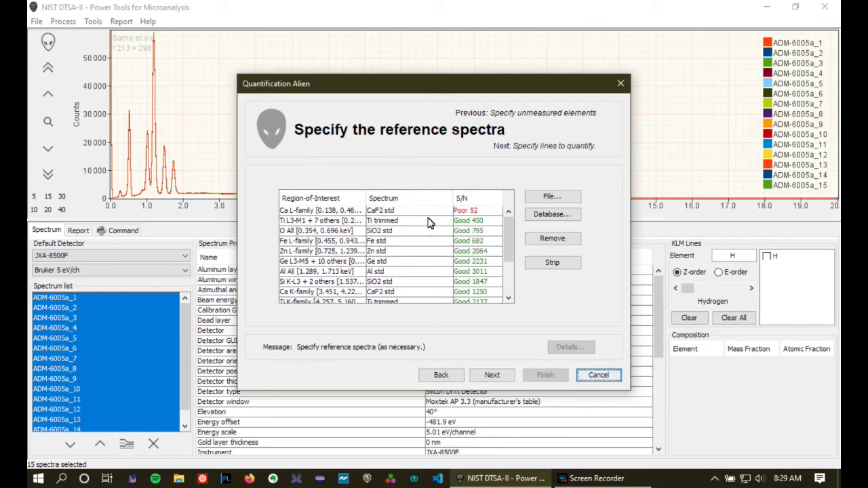
{"action": "scroll", "coordinate": [428, 223], "scroll_direction": "down", "scroll_amount": 5}
{"action": "scroll", "coordinate": [429, 223], "scroll_direction": "up", "scroll_amount": 5}
{"action": "scroll", "coordinate": [377, 216], "scroll_direction": "down", "scroll_amount": 2}
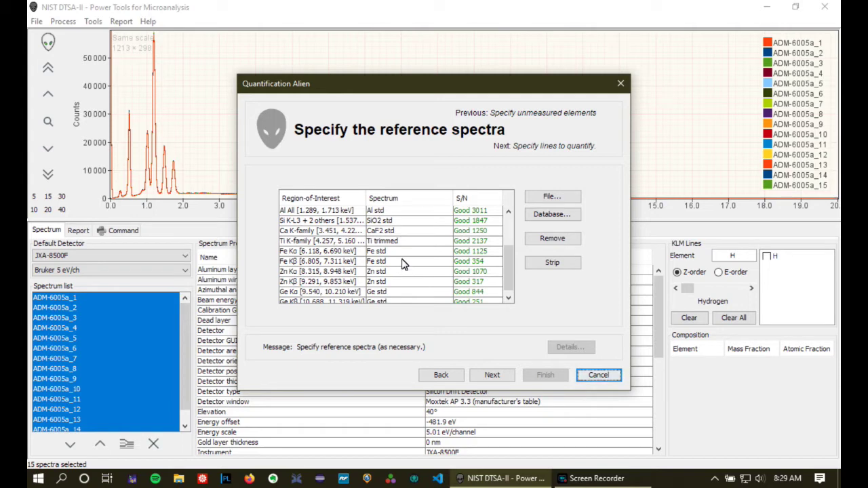
{"action": "scroll", "coordinate": [396, 262], "scroll_direction": "up", "scroll_amount": 1}
{"action": "scroll", "coordinate": [392, 262], "scroll_direction": "up", "scroll_amount": 1}
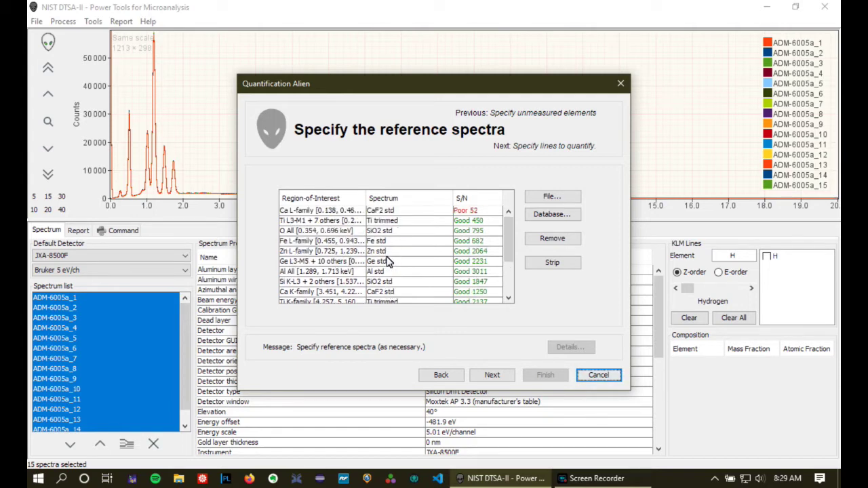
{"action": "scroll", "coordinate": [389, 262], "scroll_direction": "down", "scroll_amount": 1}
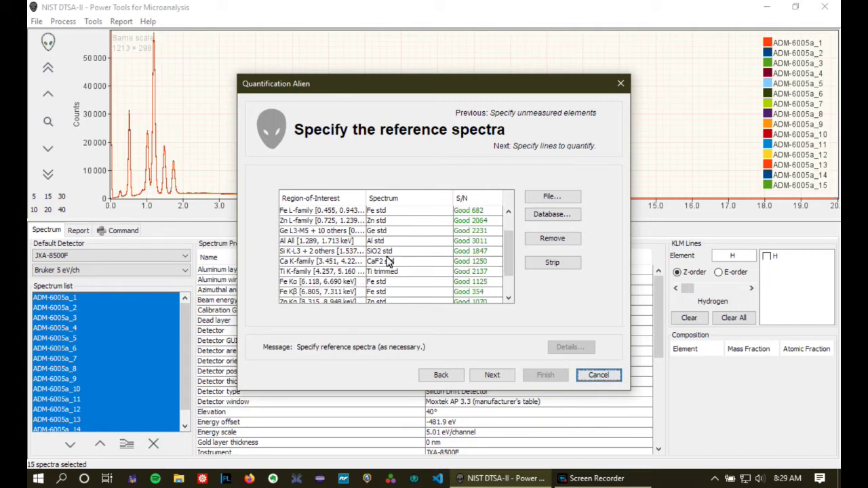
{"action": "scroll", "coordinate": [485, 241], "scroll_direction": "up", "scroll_amount": 1}
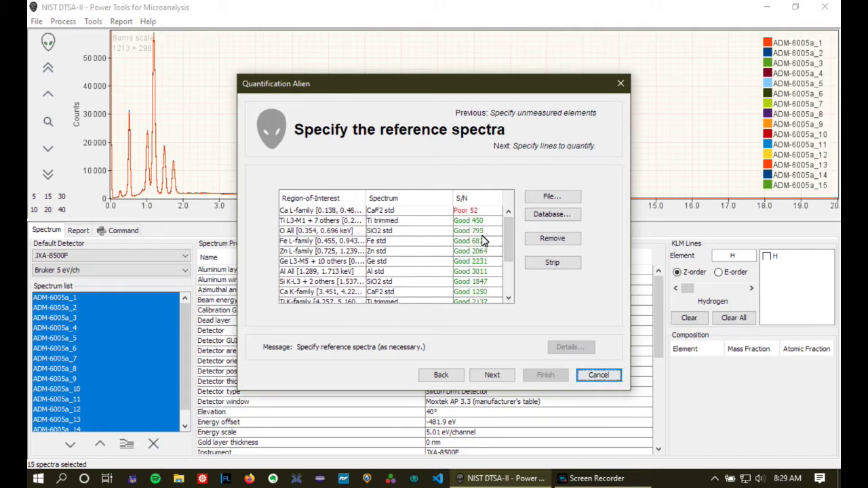
{"action": "scroll", "coordinate": [474, 268], "scroll_direction": "down", "scroll_amount": 3}
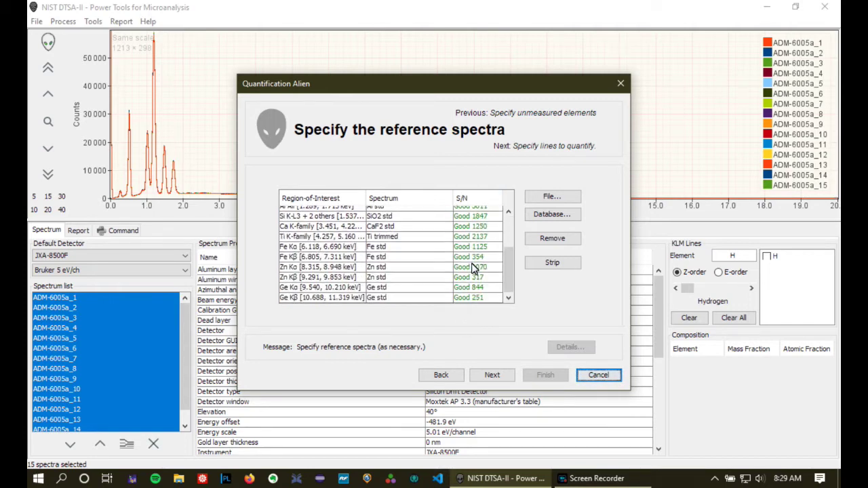
{"action": "scroll", "coordinate": [470, 265], "scroll_direction": "up", "scroll_amount": 3}
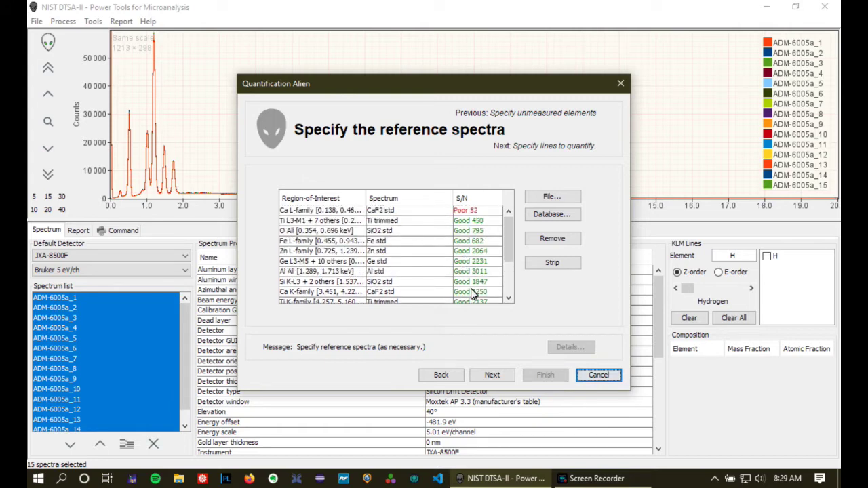
{"action": "left_click", "coordinate": [493, 377]}
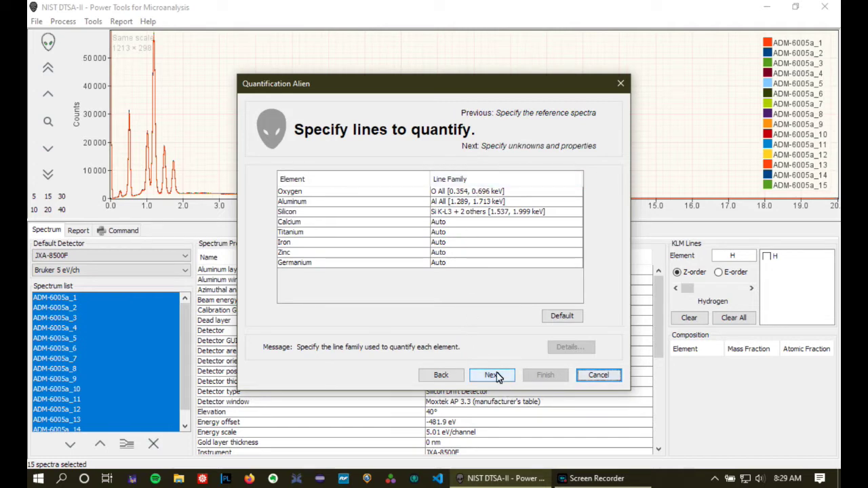
Fill in default lines for every element and accept the Duane-Hunt warning to compute results
{"action": "left_click", "coordinate": [561, 316]}
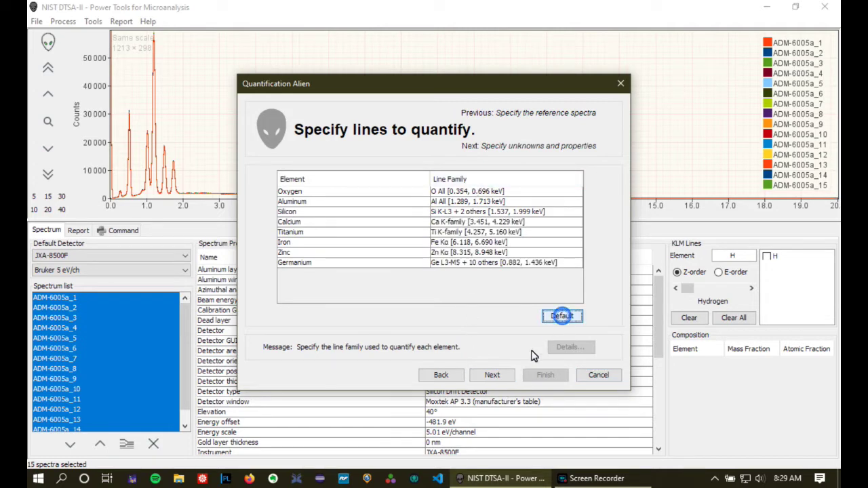
{"action": "left_click", "coordinate": [504, 378]}
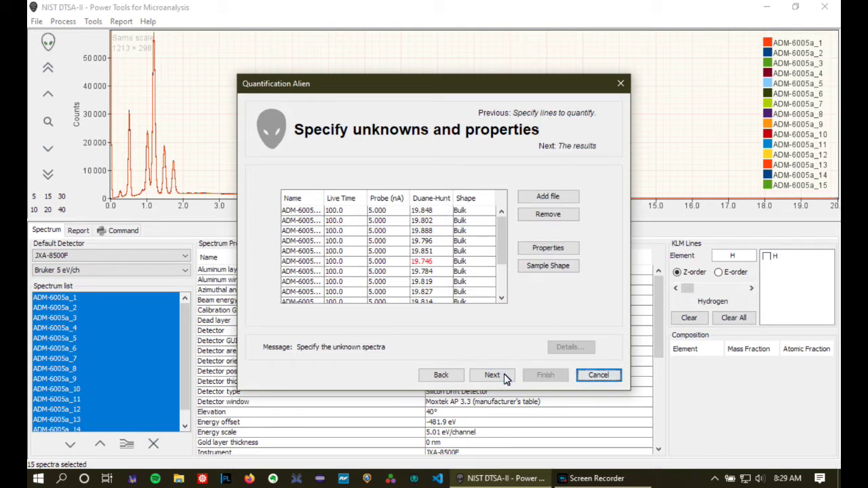
{"action": "left_click", "coordinate": [504, 375]}
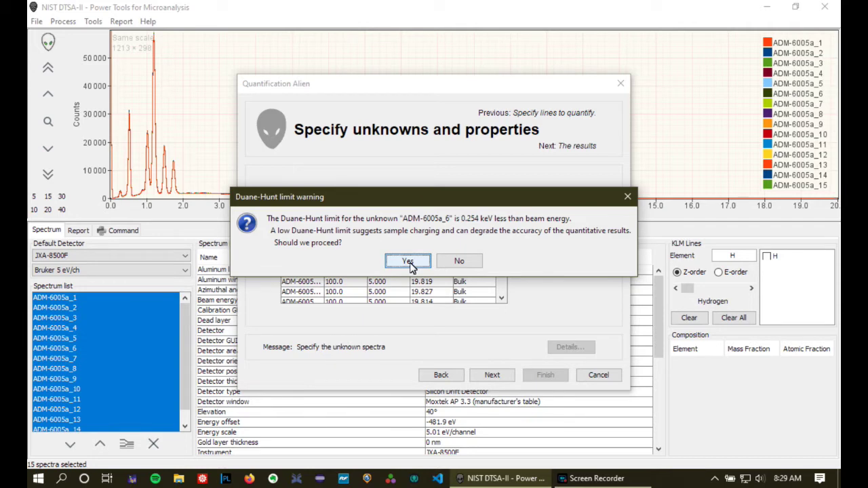
{"action": "left_click", "coordinate": [408, 262]}
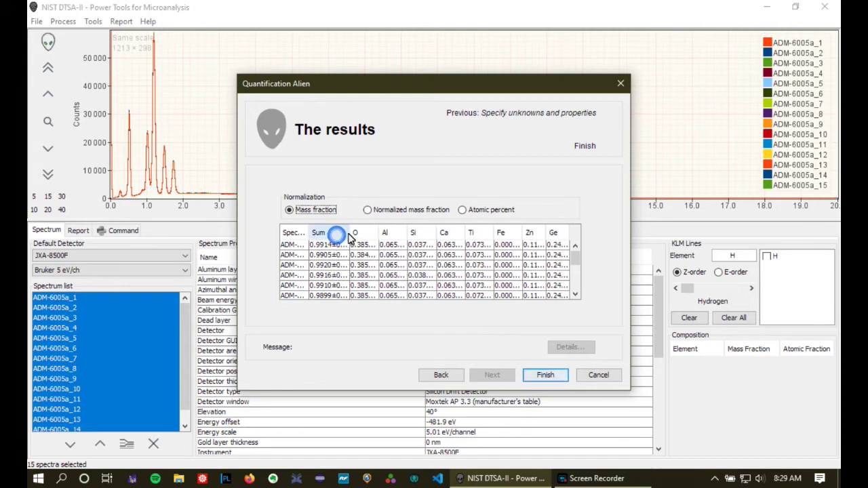
Review the mass fractions (O about 0.385, Ge about 0.247) and finish the wizard
{"action": "left_click_drag", "start_coordinate": [349, 237], "coordinate": [345, 239]}
{"action": "scroll", "coordinate": [340, 281], "scroll_direction": "down", "scroll_amount": 3}
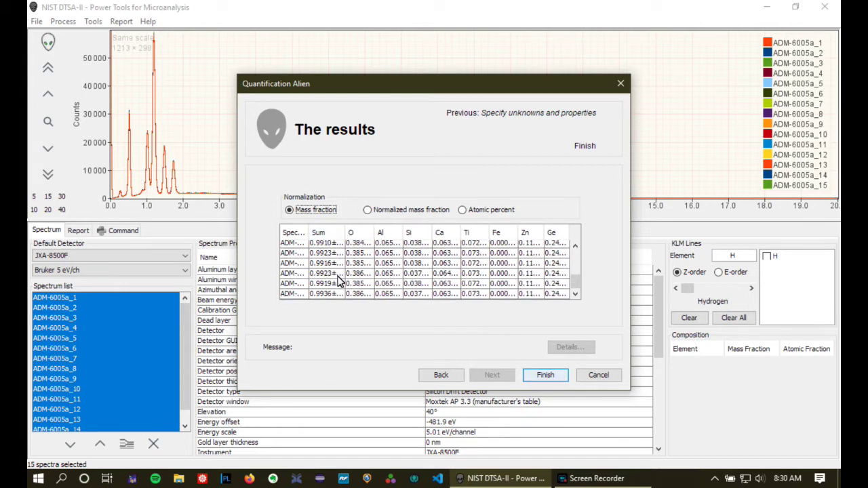
{"action": "scroll", "coordinate": [339, 281], "scroll_direction": "up", "scroll_amount": 3}
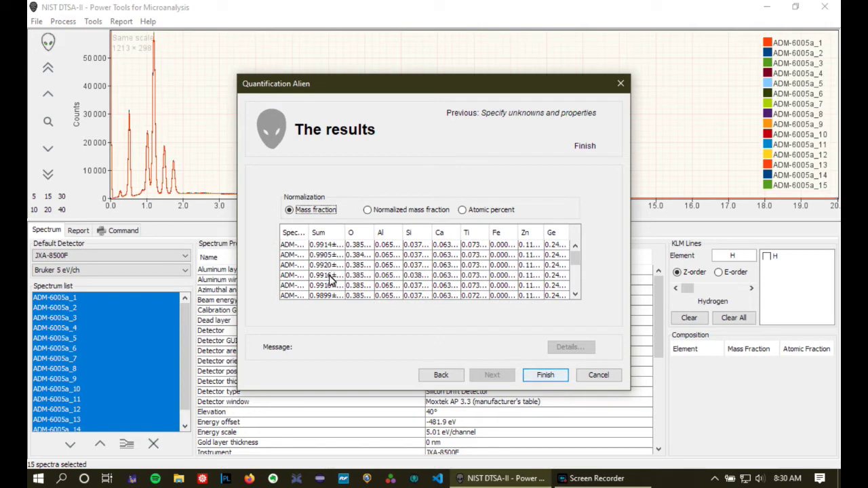
{"action": "scroll", "coordinate": [329, 280], "scroll_direction": "down", "scroll_amount": 3}
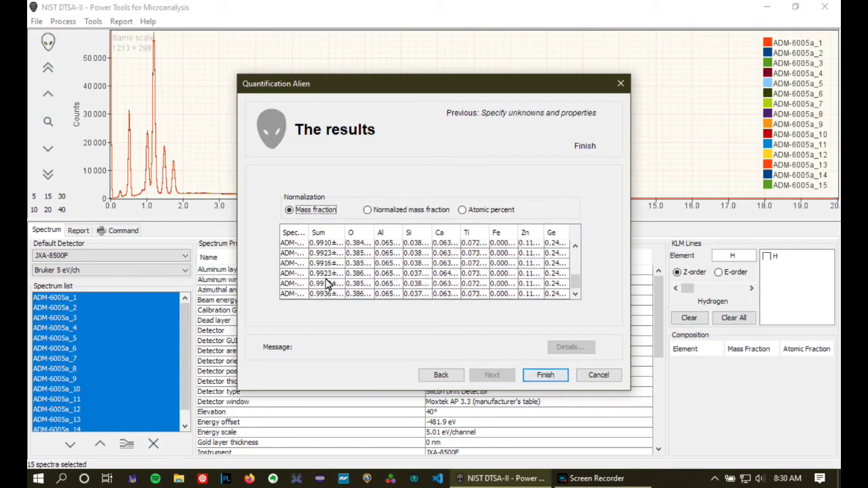
{"action": "left_click", "coordinate": [545, 375]}
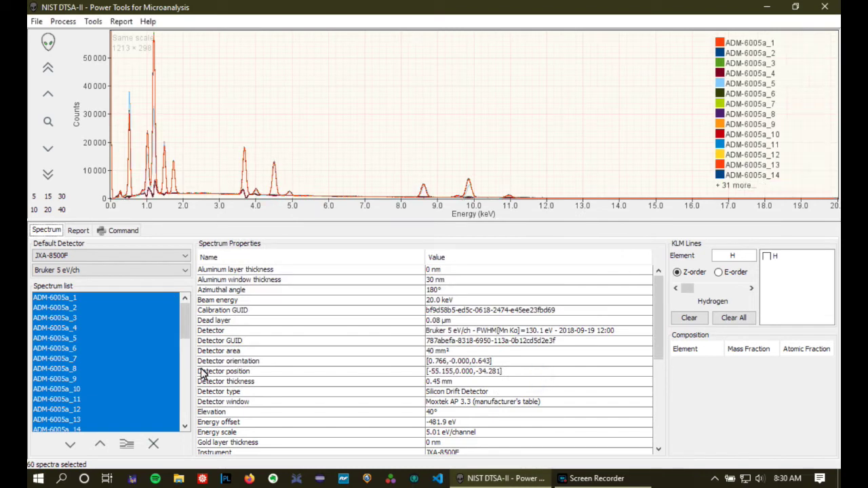
{"action": "left_click", "coordinate": [83, 298]}
Overlay ADM-6005a_1 with Residual[ADM-6005a_1], view ADM-6005a_15, then reselect ADM-6005a_1 alone
{"action": "scroll", "coordinate": [84, 302], "scroll_direction": "down", "scroll_amount": 2}
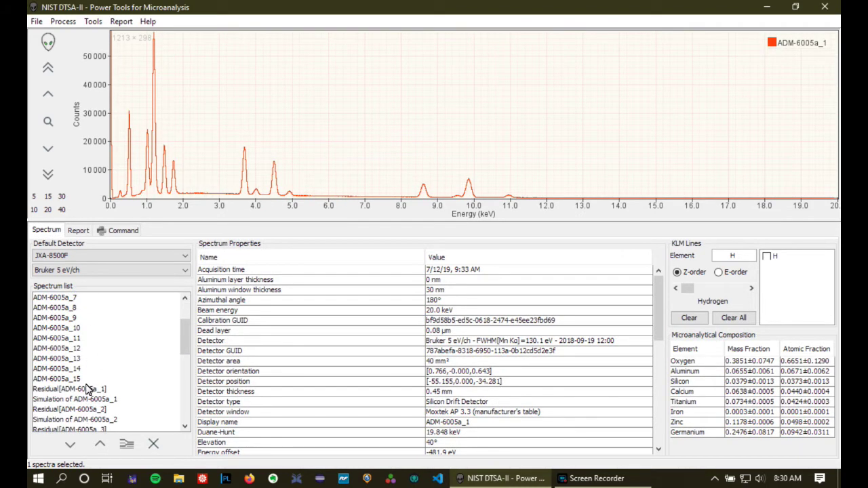
{"action": "left_click", "coordinate": [84, 390], "text": "ctrl"}
{"action": "scroll", "coordinate": [269, 188], "scroll_direction": "up", "scroll_amount": 3}
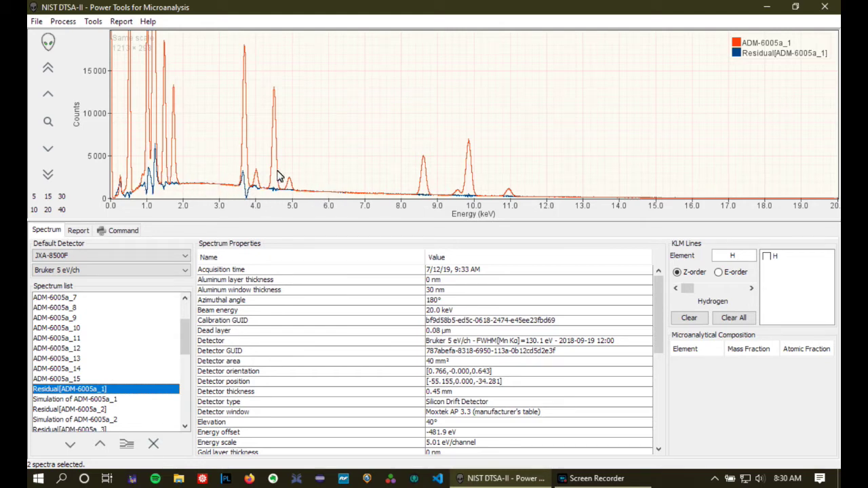
{"action": "left_click", "coordinate": [144, 381]}
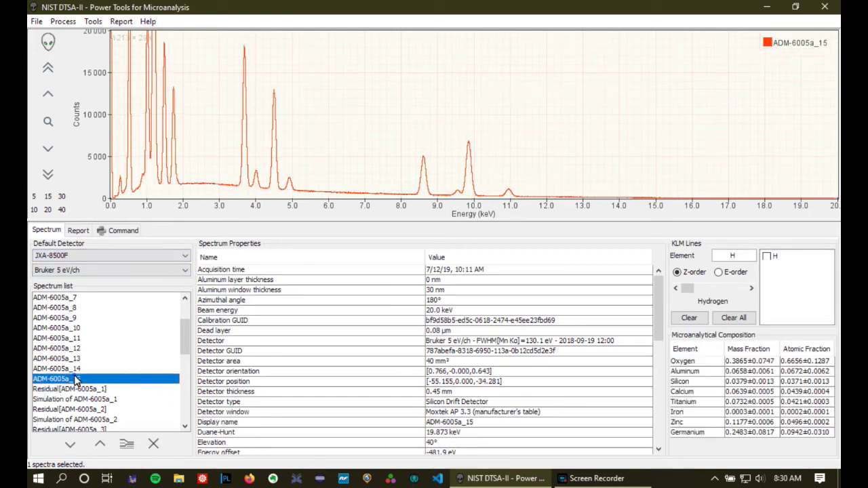
{"action": "scroll", "coordinate": [141, 382], "scroll_direction": "down", "scroll_amount": 1}
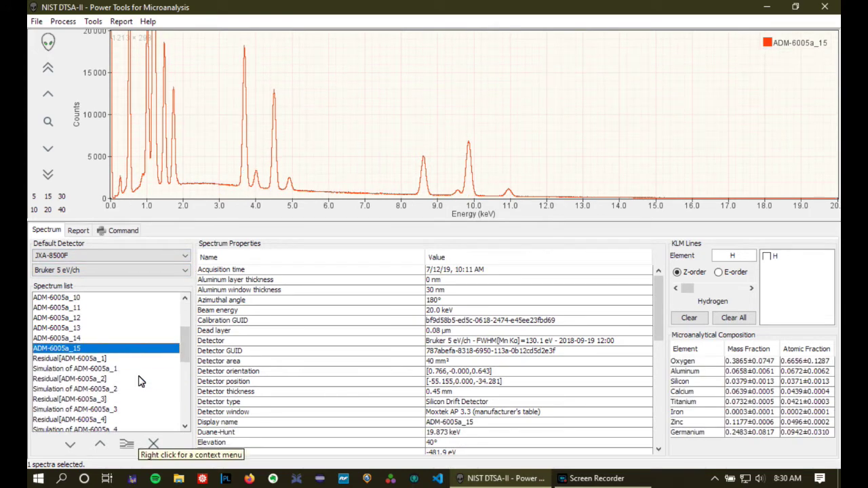
{"action": "scroll", "coordinate": [140, 382], "scroll_direction": "up", "scroll_amount": 1}
{"action": "scroll", "coordinate": [124, 325], "scroll_direction": "up", "scroll_amount": 2}
{"action": "left_click", "coordinate": [80, 298]}
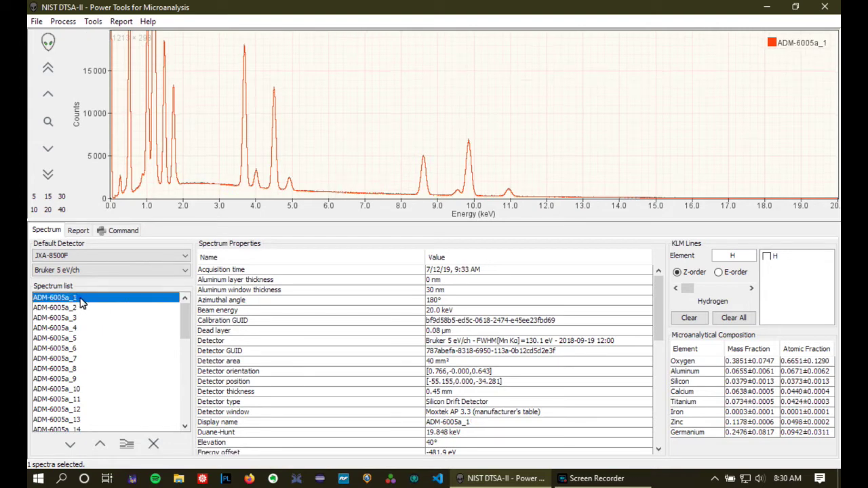
{"action": "left_click", "coordinate": [121, 234]}
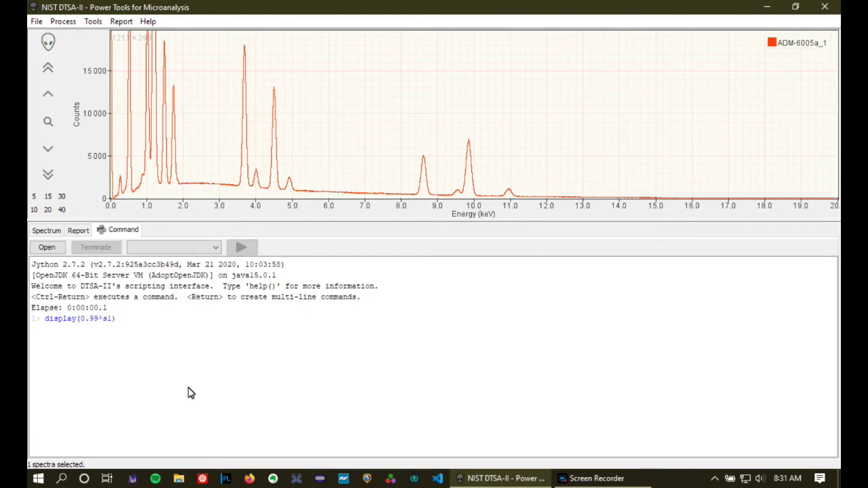
Run display(0.99*s1) and display(0.95*s1) in the scripting console to plot scaled copies
{"action": "key", "text": "ctrl+Return"}
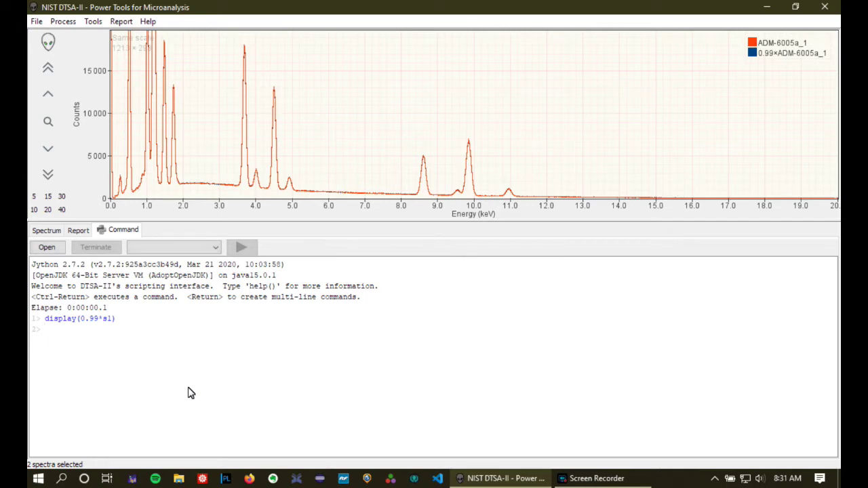
{"action": "key", "text": "Up"}
{"action": "key", "text": "Left"}
{"action": "key", "text": "ctrl+Return"}
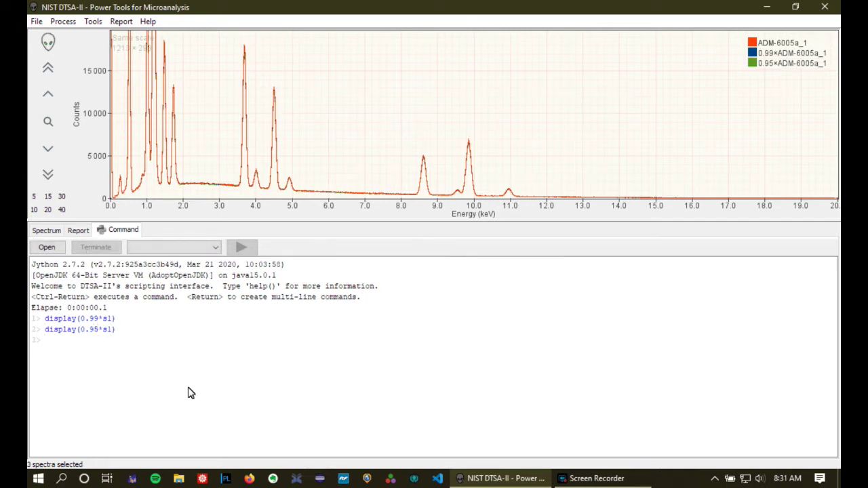
{"action": "left_click", "coordinate": [49, 232]}
Remove the 30 spectra from Residual[ADM-6005a_1] through Simulation of ADM-6005a_15
{"action": "left_click", "coordinate": [69, 299]}
{"action": "scroll", "coordinate": [73, 309], "scroll_direction": "down", "scroll_amount": 5}
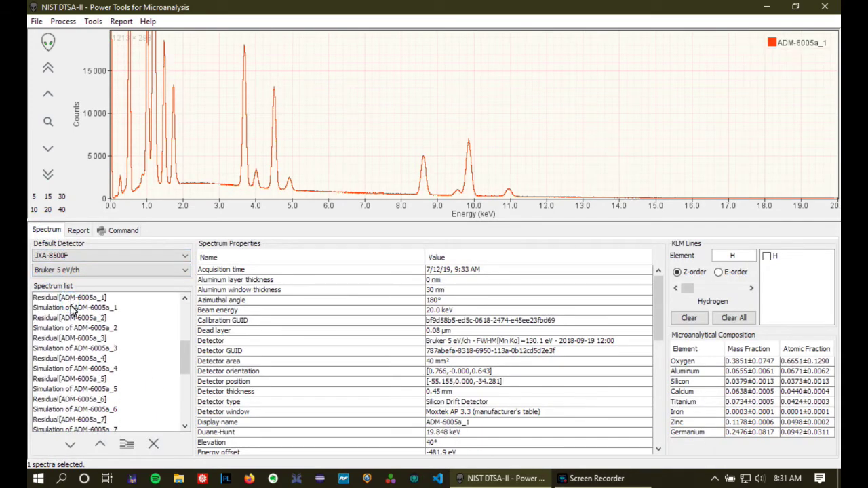
{"action": "scroll", "coordinate": [102, 323], "scroll_direction": "up", "scroll_amount": 3}
{"action": "left_click", "coordinate": [72, 399]}
{"action": "scroll", "coordinate": [70, 397], "scroll_direction": "down", "scroll_amount": 9}
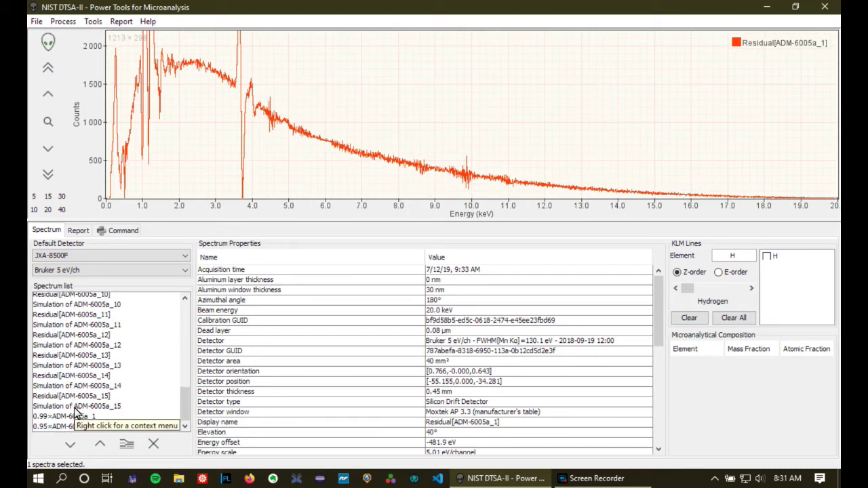
{"action": "left_click", "coordinate": [74, 409], "text": "shift"}
{"action": "left_click", "coordinate": [153, 445]}
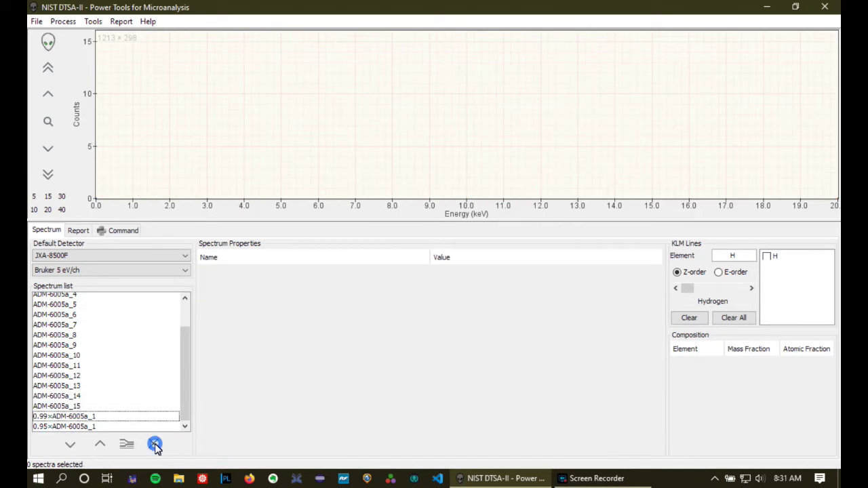
Select all 17 remaining spectra so they are overlaid in the plot
{"action": "scroll", "coordinate": [88, 302], "scroll_direction": "up", "scroll_amount": 1}
{"action": "left_click", "coordinate": [87, 297]}
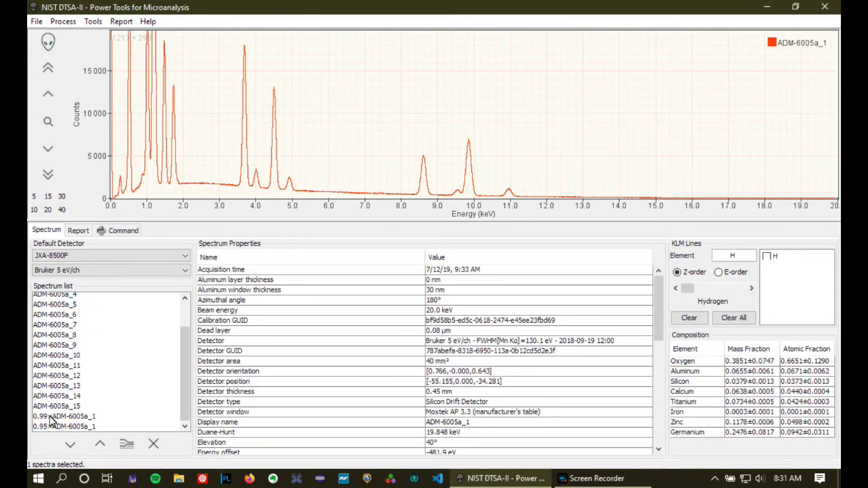
{"action": "left_click", "coordinate": [65, 426], "text": "shift"}
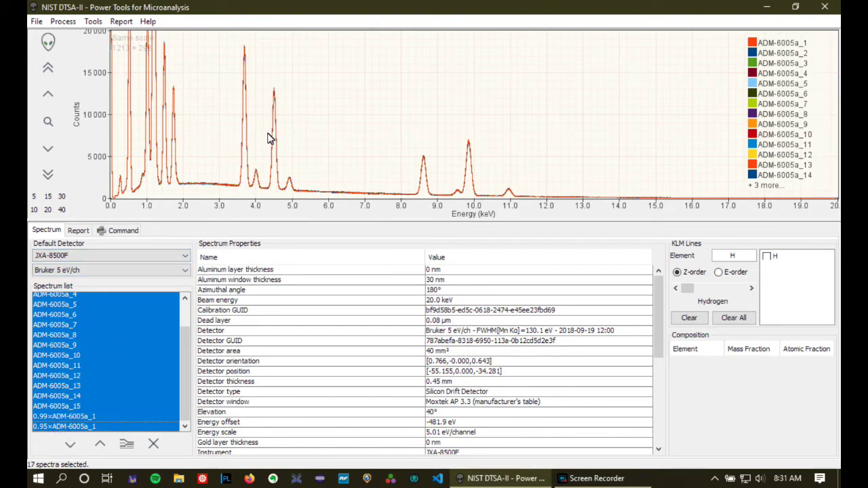
{"action": "scroll", "coordinate": [246, 155], "scroll_direction": "up", "scroll_amount": 8}
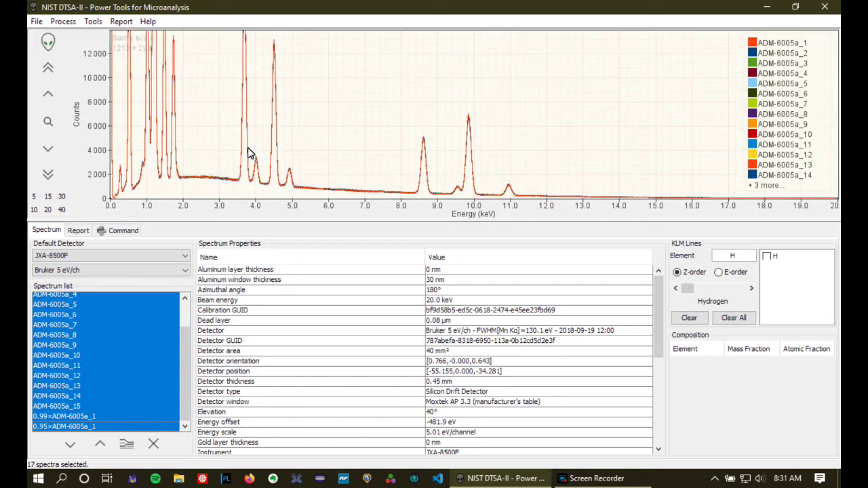
{"action": "scroll", "coordinate": [248, 153], "scroll_direction": "down", "scroll_amount": 1}
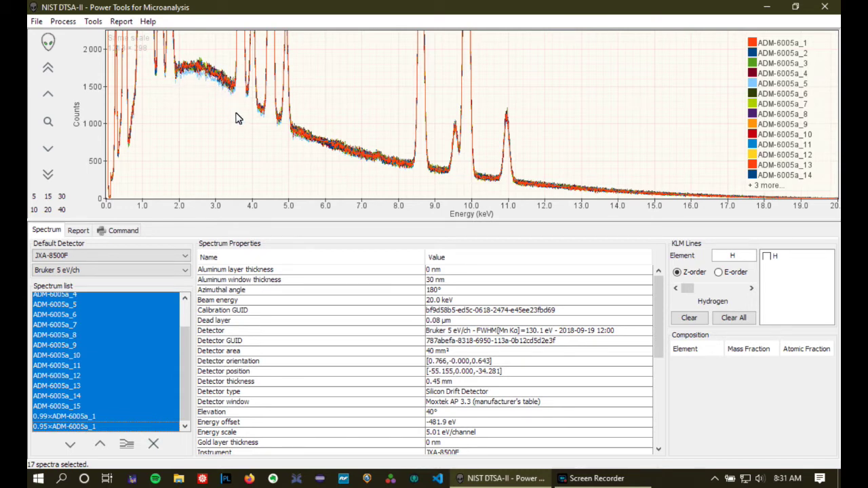
{"action": "scroll", "coordinate": [212, 113], "scroll_direction": "down", "scroll_amount": 10}
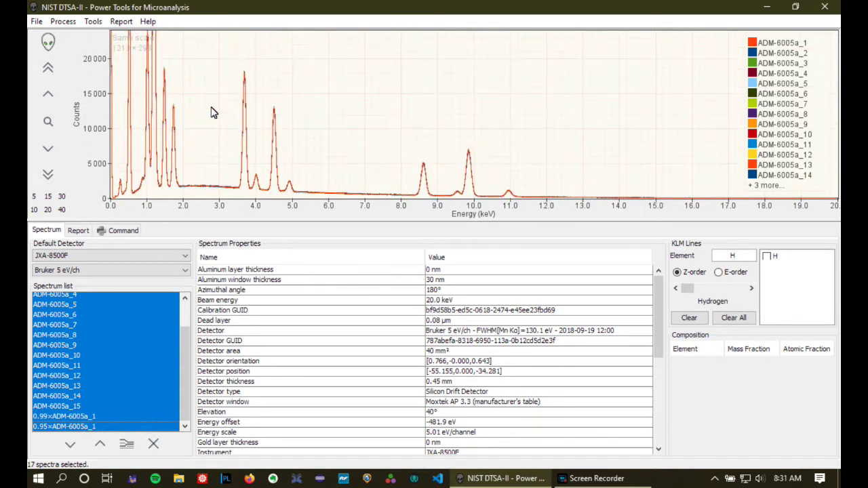
{"action": "scroll", "coordinate": [212, 113], "scroll_direction": "up", "scroll_amount": 1}
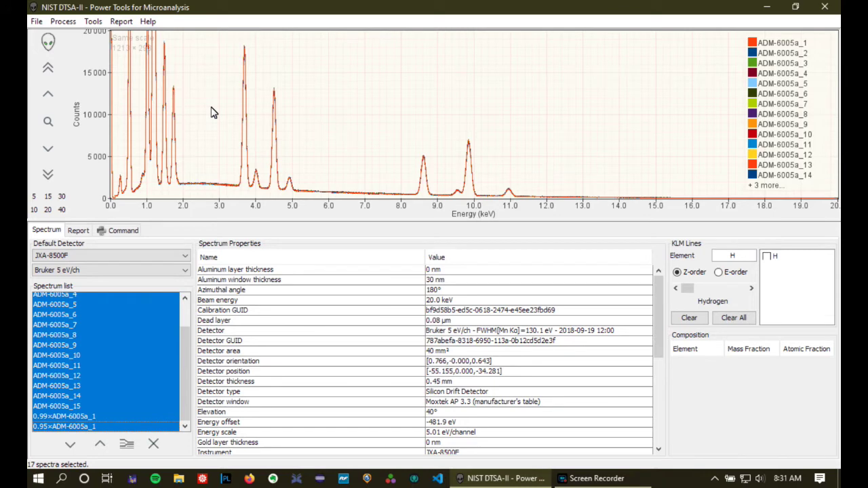
{"action": "left_click", "coordinate": [94, 26]}
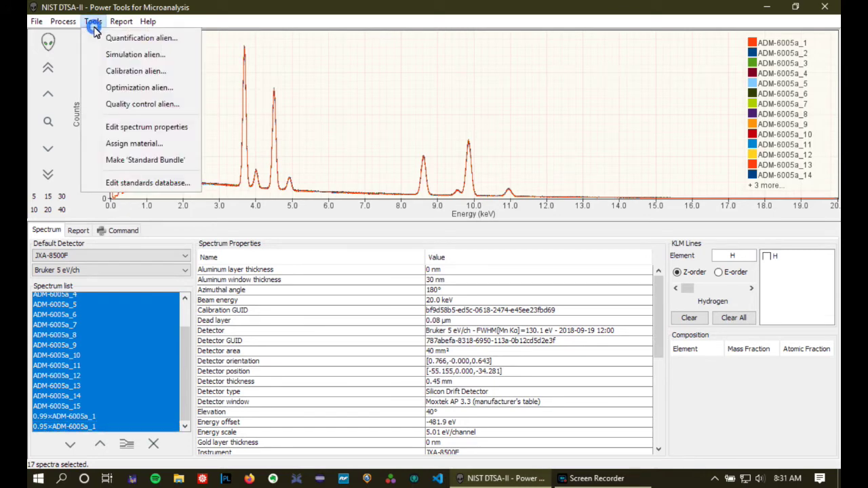
Start a standard bundle, confirm the ADM6005a material composition, check its elements, and continue
{"action": "left_click", "coordinate": [140, 163]}
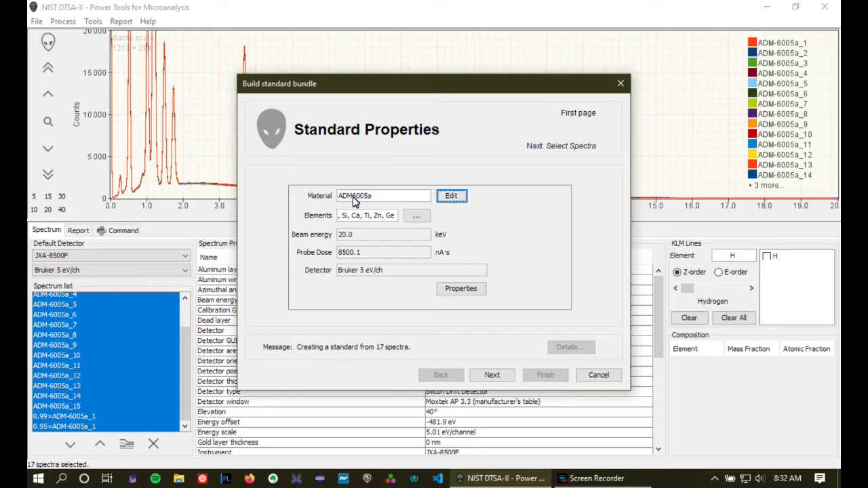
{"action": "left_click", "coordinate": [451, 197]}
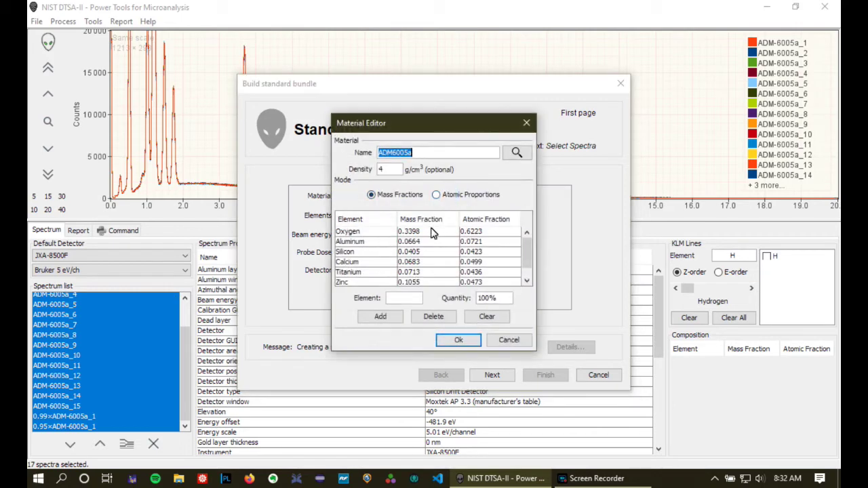
{"action": "scroll", "coordinate": [433, 232], "scroll_direction": "down", "scroll_amount": 1}
{"action": "scroll", "coordinate": [428, 263], "scroll_direction": "up", "scroll_amount": 1}
{"action": "scroll", "coordinate": [413, 257], "scroll_direction": "down", "scroll_amount": 1}
{"action": "scroll", "coordinate": [411, 256], "scroll_direction": "up", "scroll_amount": 1}
{"action": "left_click", "coordinate": [459, 340]}
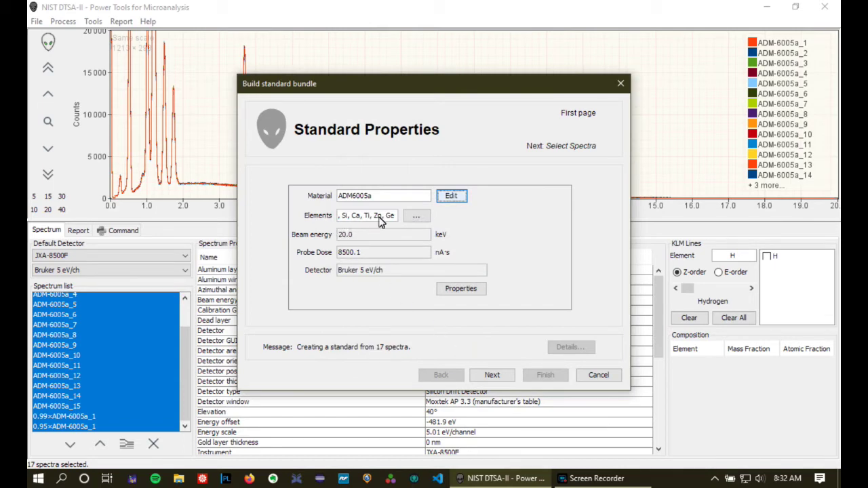
{"action": "left_click_drag", "start_coordinate": [373, 216], "coordinate": [294, 219]}
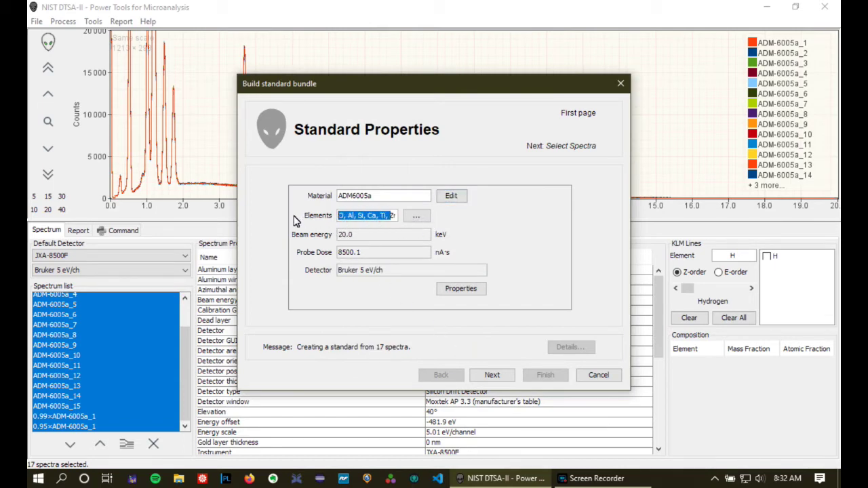
{"action": "left_click", "coordinate": [365, 216]}
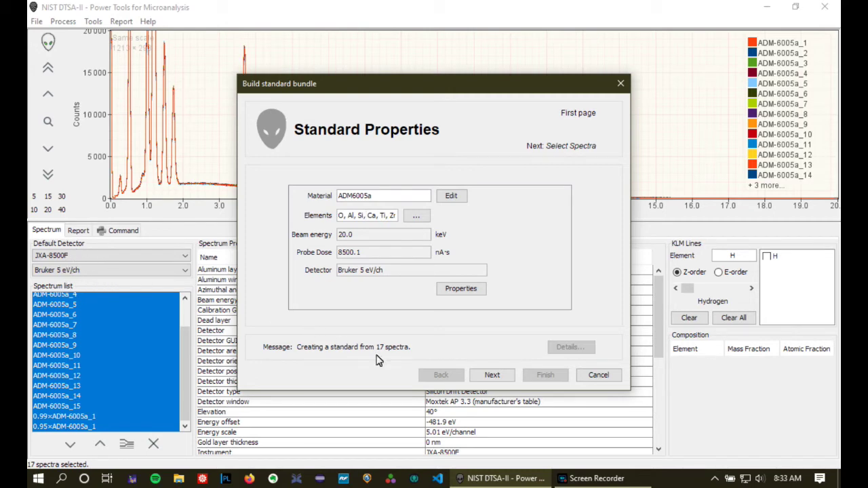
{"action": "left_click", "coordinate": [494, 376]}
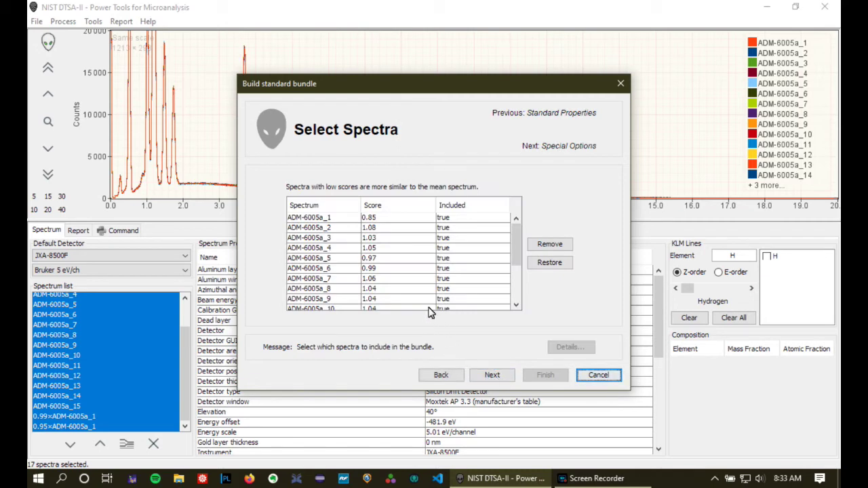
Remove the 0.95×ADM-6005a_1 spectrum from the standard bundle's spectrum list
{"action": "scroll", "coordinate": [431, 256], "scroll_direction": "down", "scroll_amount": 1}
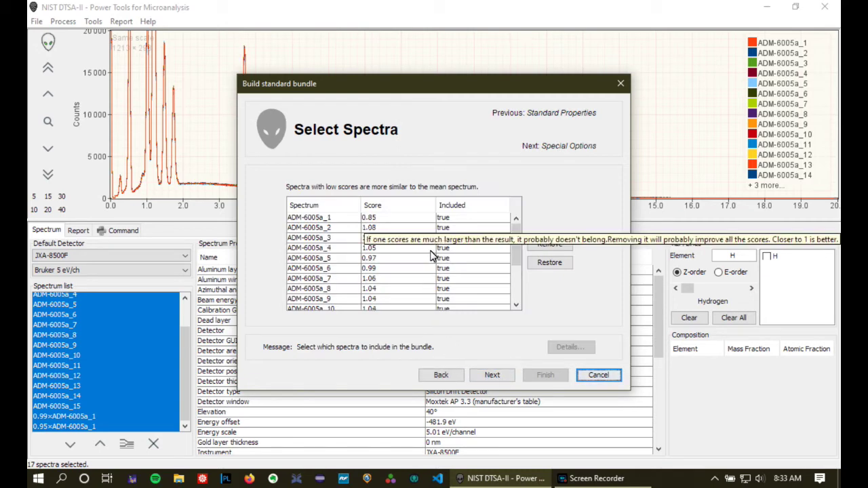
{"action": "scroll", "coordinate": [427, 255], "scroll_direction": "up", "scroll_amount": 1}
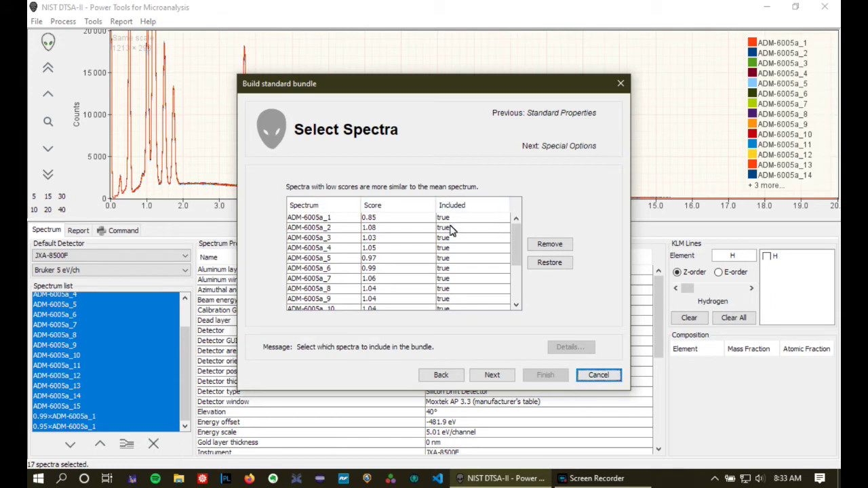
{"action": "scroll", "coordinate": [447, 234], "scroll_direction": "down", "scroll_amount": 2}
{"action": "scroll", "coordinate": [447, 234], "scroll_direction": "up", "scroll_amount": 2}
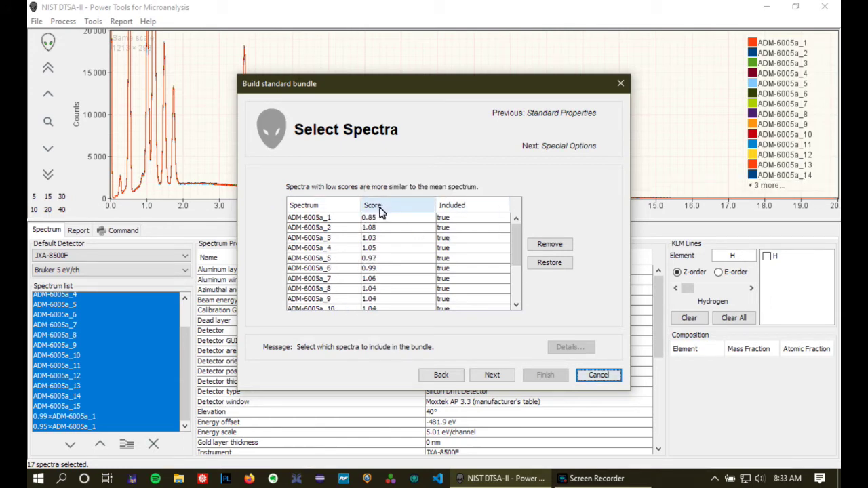
{"action": "mouse_move", "coordinate": [371, 238]}
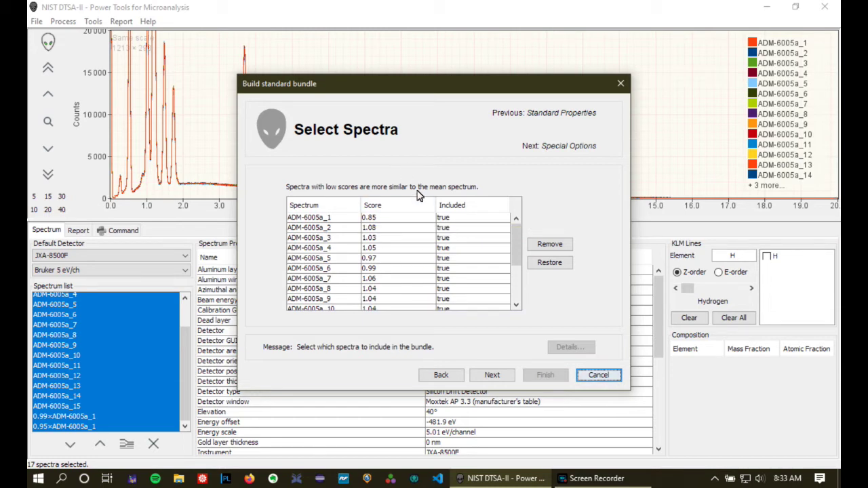
{"action": "scroll", "coordinate": [407, 250], "scroll_direction": "down", "scroll_amount": 1}
{"action": "scroll", "coordinate": [407, 250], "scroll_direction": "down", "scroll_amount": 2}
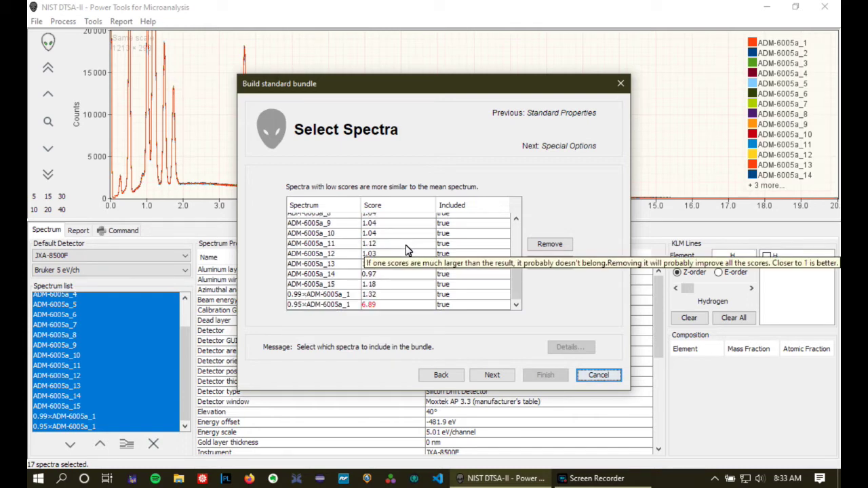
{"action": "left_click", "coordinate": [371, 306]}
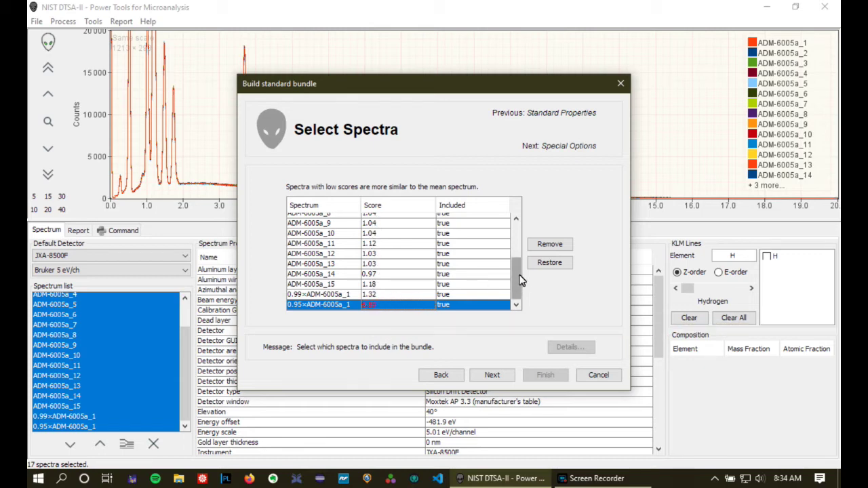
{"action": "left_click", "coordinate": [548, 249]}
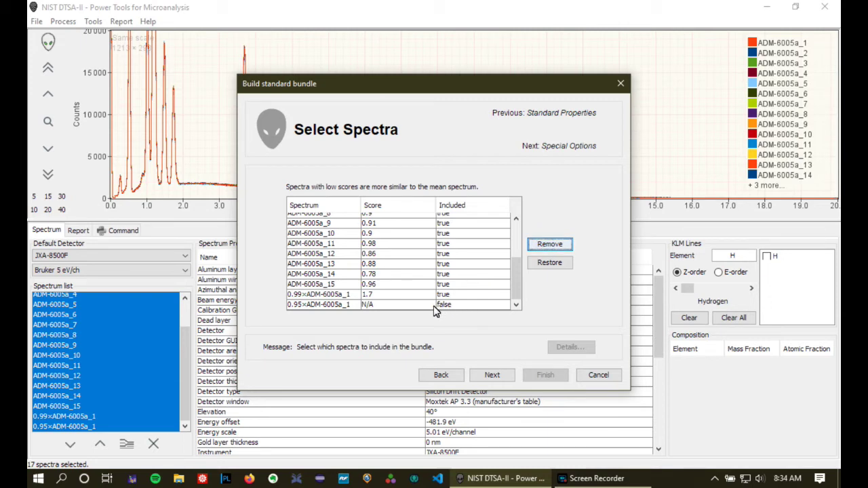
Remove the 0.99×ADM-6005a_1 spectrum from the bundle as well
{"action": "scroll", "coordinate": [370, 298], "scroll_direction": "up", "scroll_amount": 3}
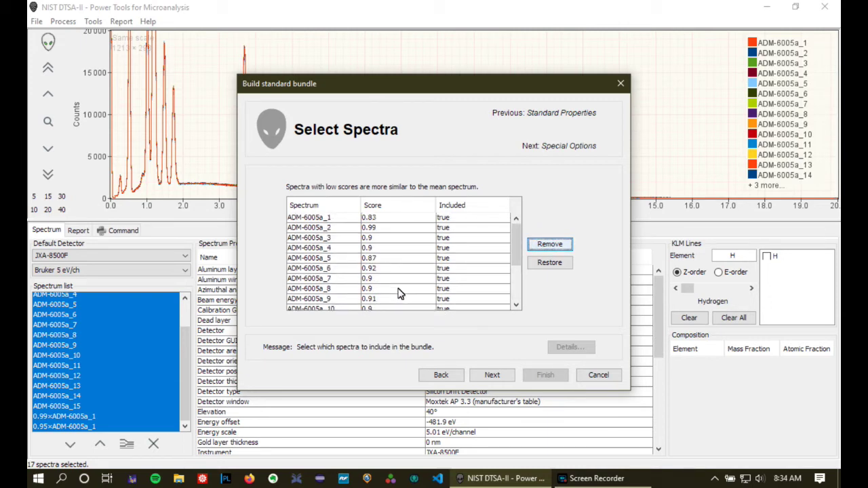
{"action": "scroll", "coordinate": [386, 244], "scroll_direction": "down", "scroll_amount": 3}
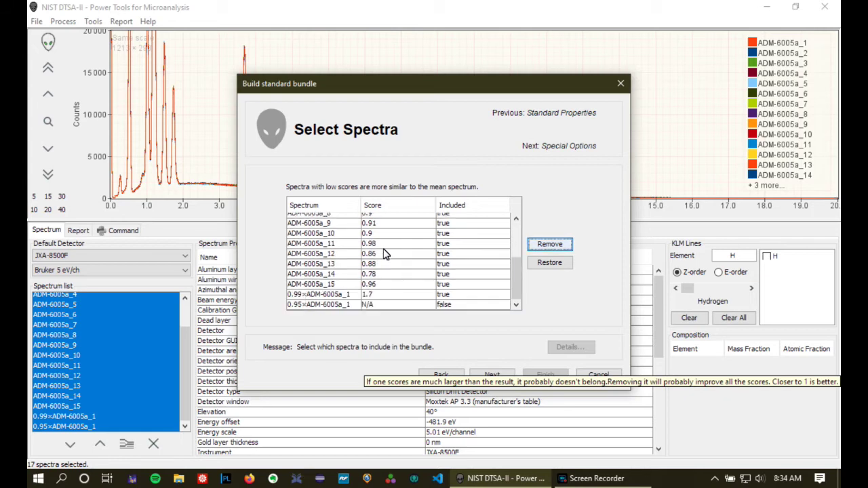
{"action": "left_click", "coordinate": [370, 297]}
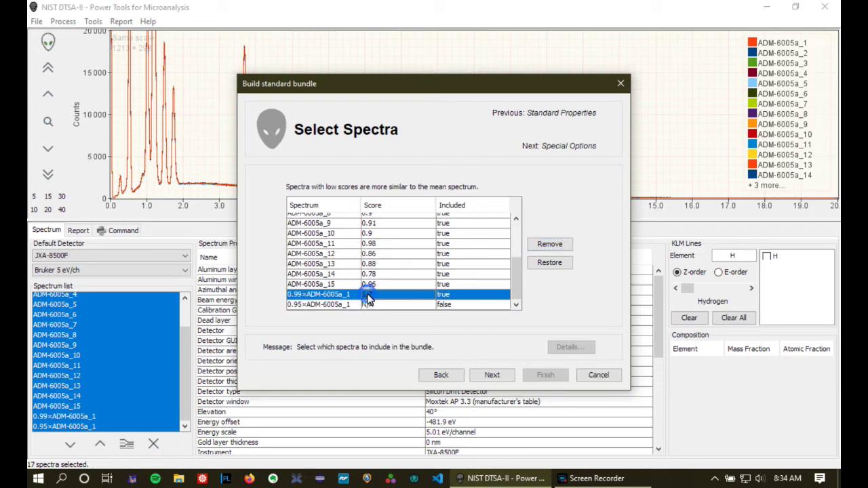
{"action": "left_click", "coordinate": [542, 245]}
Review the recalculated similarity scores and advance the wizard to Special Options
{"action": "scroll", "coordinate": [451, 281], "scroll_direction": "up", "scroll_amount": 3}
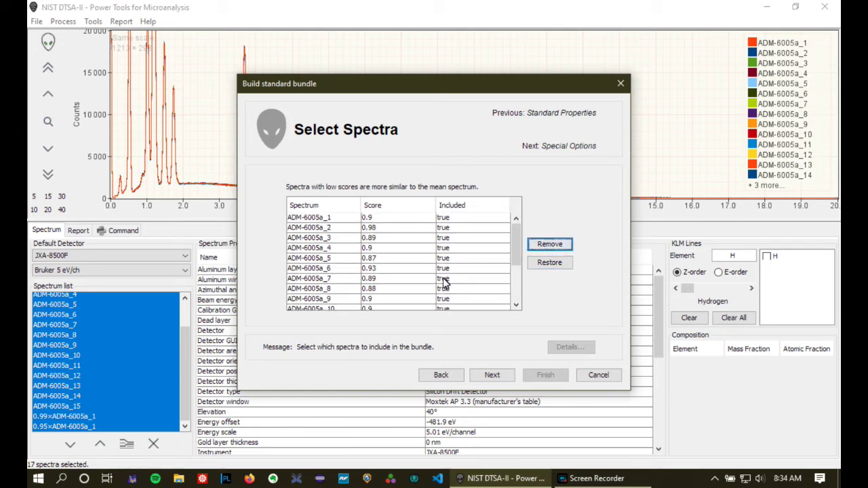
{"action": "scroll", "coordinate": [445, 241], "scroll_direction": "down", "scroll_amount": 3}
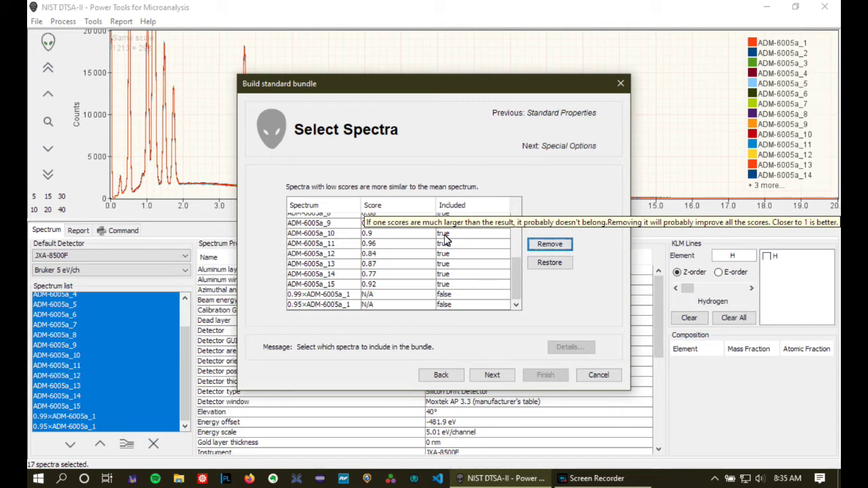
{"action": "left_click", "coordinate": [493, 377]}
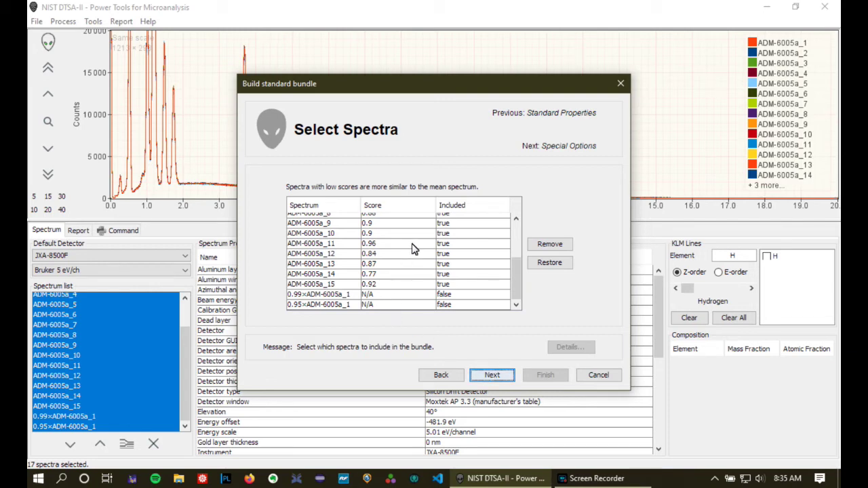
{"action": "scroll", "coordinate": [412, 255], "scroll_direction": "up", "scroll_amount": 3}
{"action": "scroll", "coordinate": [412, 255], "scroll_direction": "down", "scroll_amount": 3}
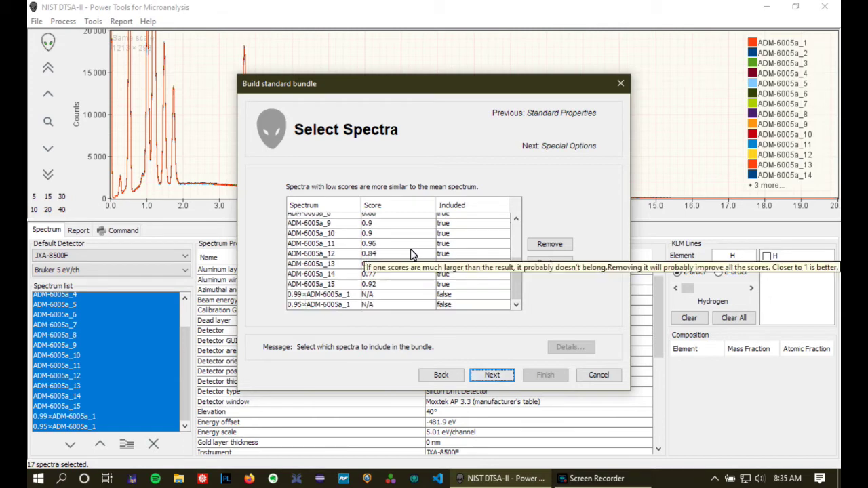
{"action": "left_click", "coordinate": [496, 376]}
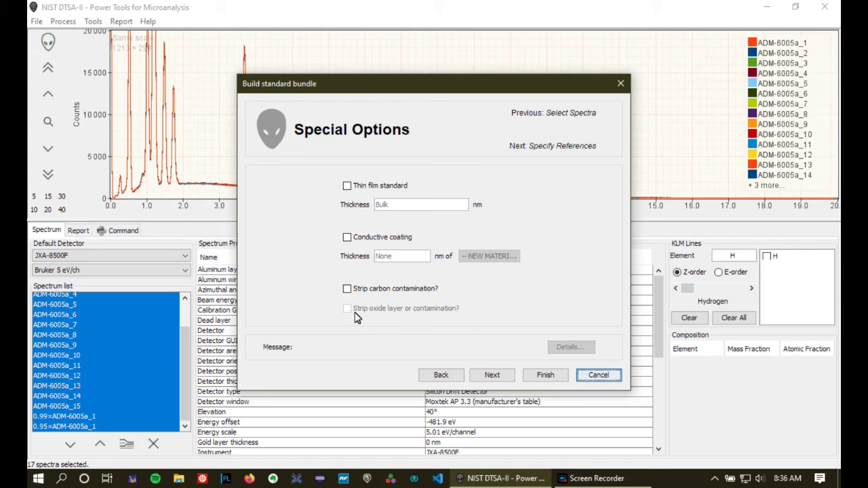
Leave thin film, conductive coating and carbon stripping unset and continue to Specify References
{"action": "left_click", "coordinate": [494, 377]}
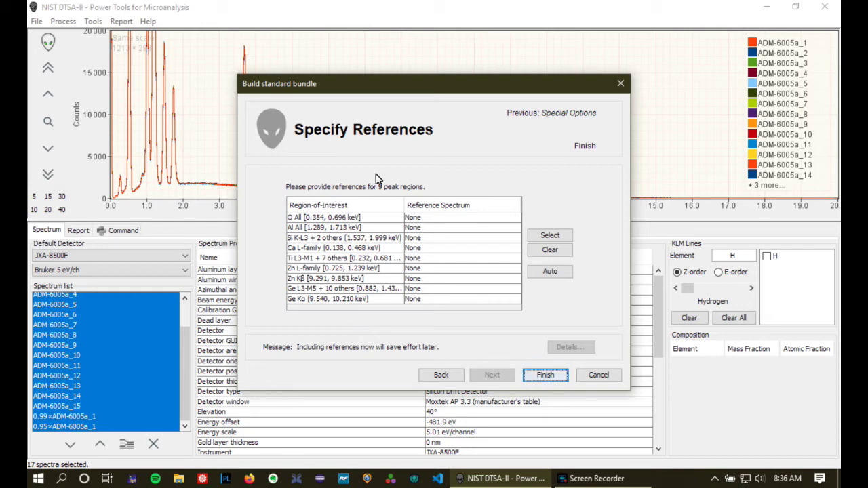
{"action": "left_click_drag", "start_coordinate": [411, 85], "coordinate": [389, 225]}
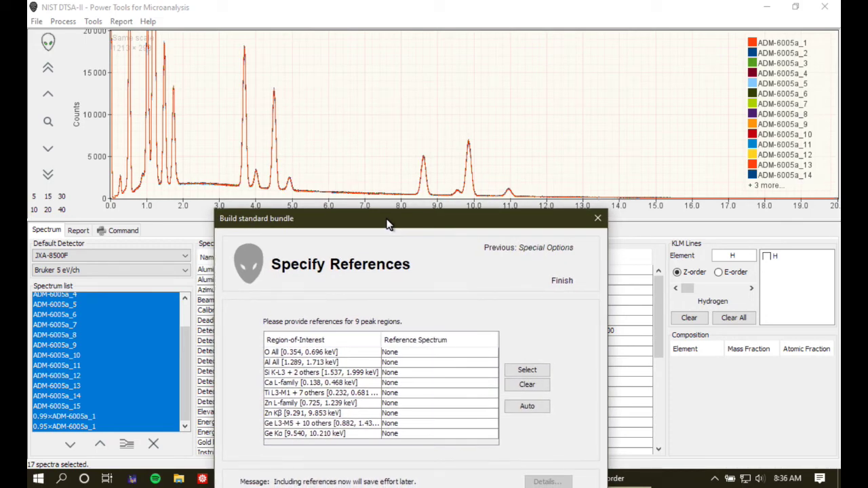
{"action": "left_click_drag", "start_coordinate": [389, 225], "coordinate": [388, 213]}
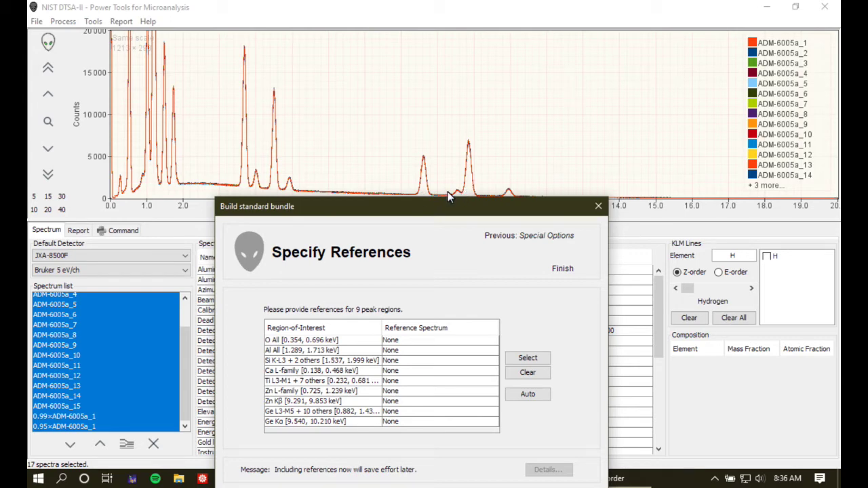
{"action": "left_click_drag", "start_coordinate": [450, 214], "coordinate": [447, 76]}
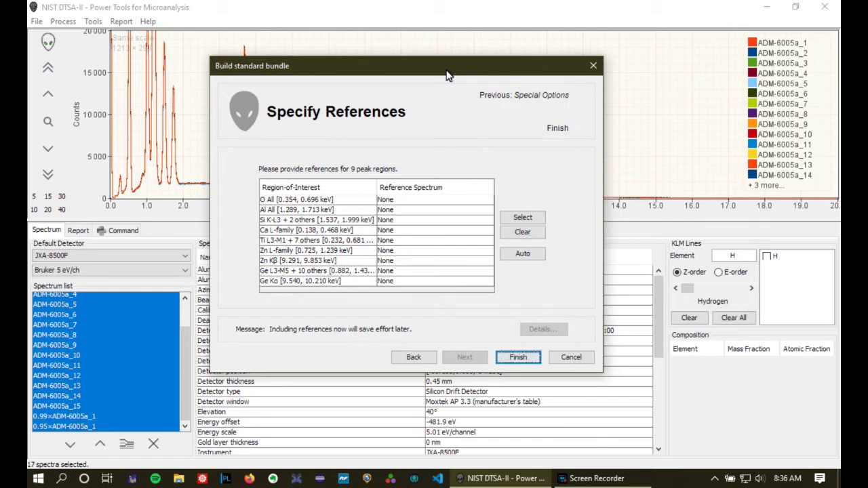
Assign SiO2 std.msa to the O All and Si K-L3 regions, and Al std.msa to Al All
{"action": "left_click", "coordinate": [400, 202]}
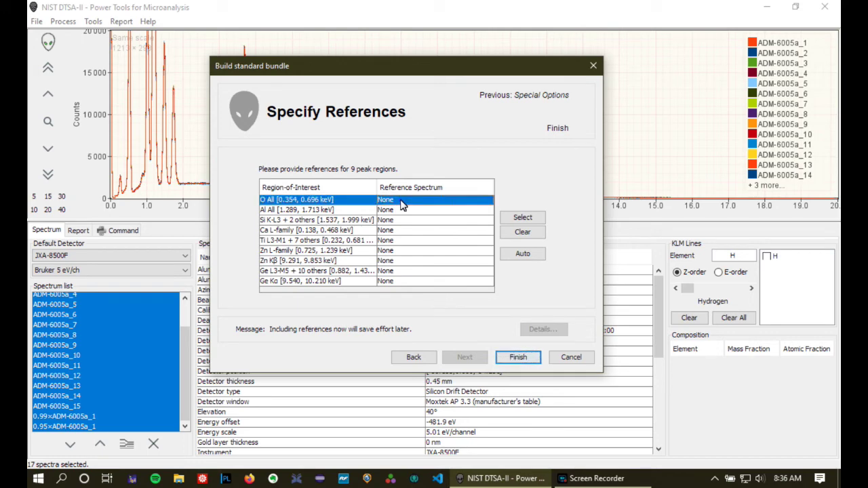
{"action": "left_click", "coordinate": [397, 222], "text": "ctrl"}
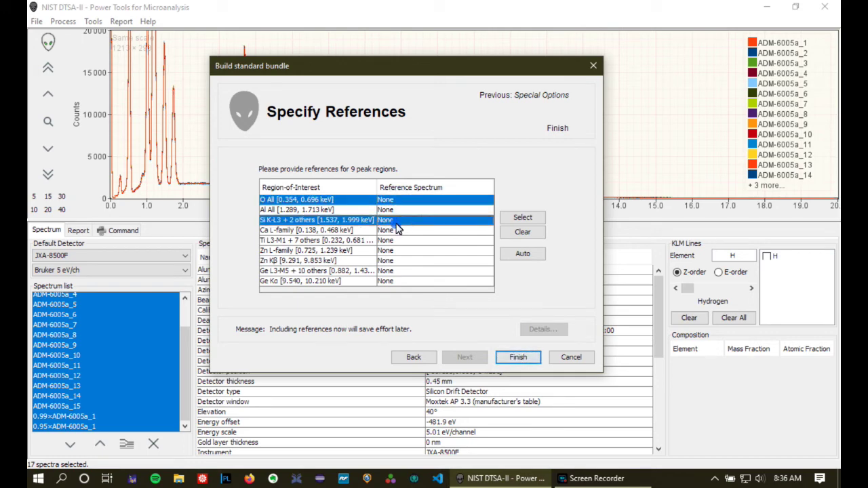
{"action": "left_click", "coordinate": [523, 219]}
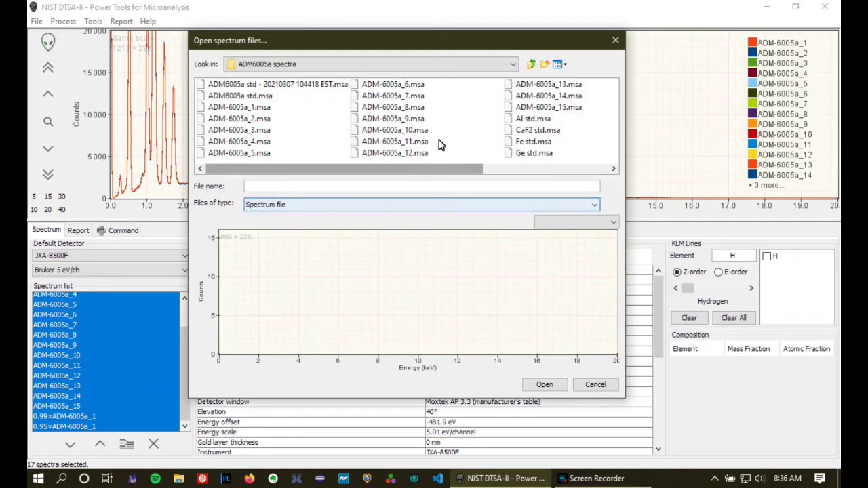
{"action": "scroll", "coordinate": [442, 142], "scroll_direction": "down", "scroll_amount": 3}
{"action": "left_click", "coordinate": [500, 95]}
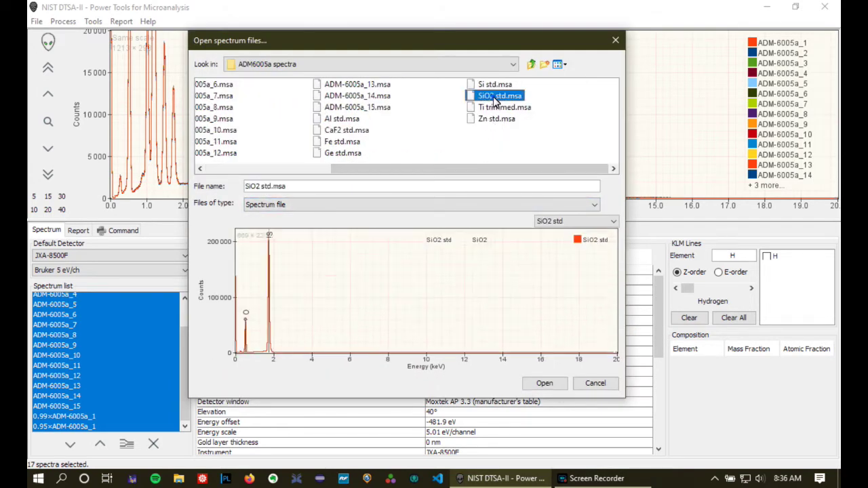
{"action": "left_click", "coordinate": [544, 385]}
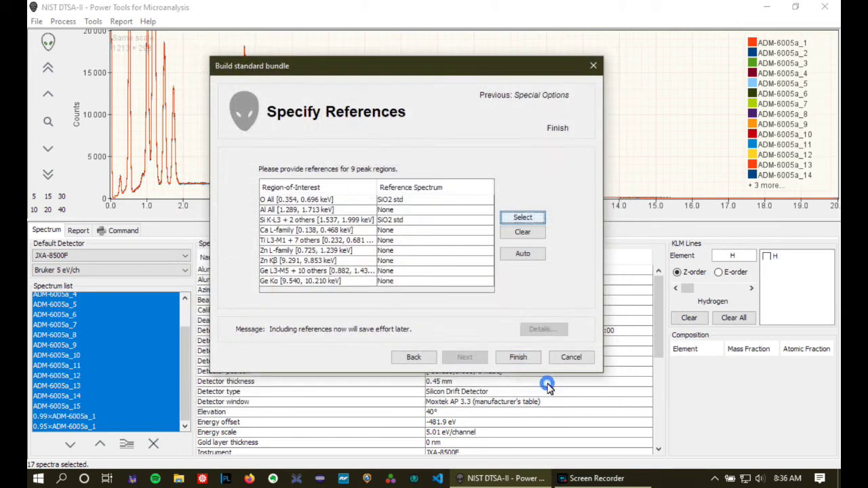
{"action": "left_click", "coordinate": [390, 211]}
{"action": "left_click", "coordinate": [519, 218]}
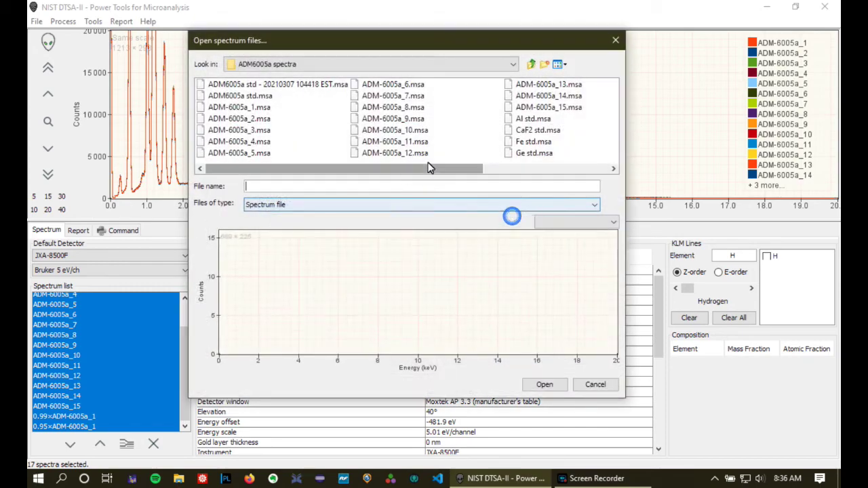
{"action": "scroll", "coordinate": [434, 151], "scroll_direction": "down", "scroll_amount": 3}
{"action": "left_click", "coordinate": [341, 119]}
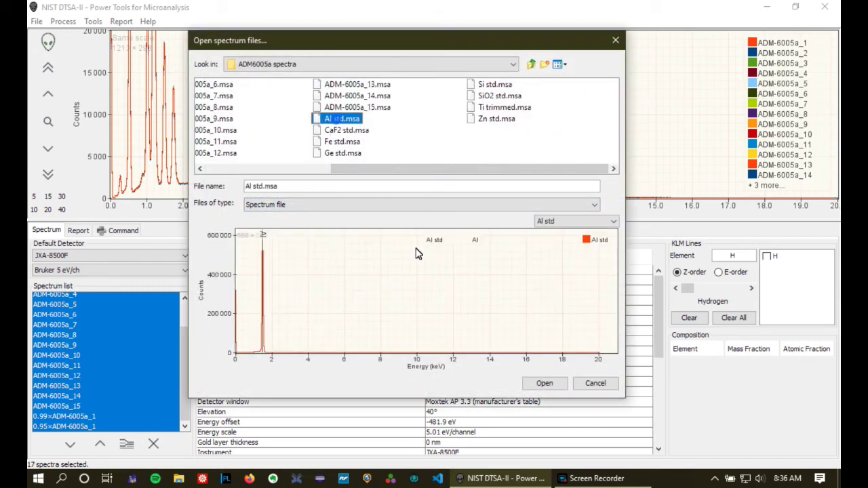
{"action": "left_click", "coordinate": [545, 384]}
Assign CaF2 std.msa to the Ca L-family region and Ti trimmed.msa to Ti L3-M1
{"action": "left_click", "coordinate": [491, 231]}
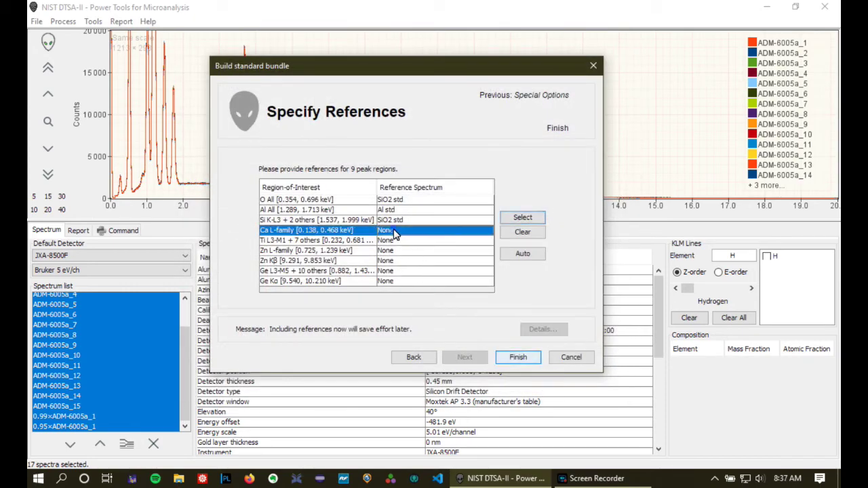
{"action": "left_click", "coordinate": [523, 218]}
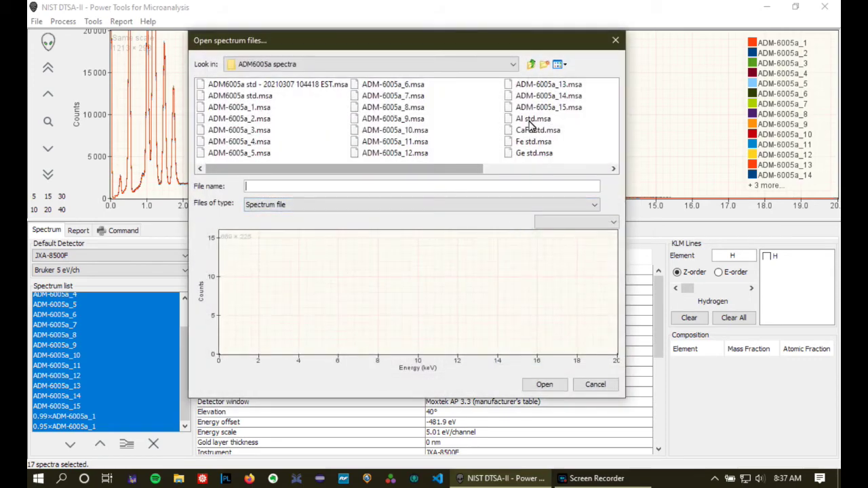
{"action": "left_click", "coordinate": [525, 133]}
{"action": "left_click", "coordinate": [544, 383]}
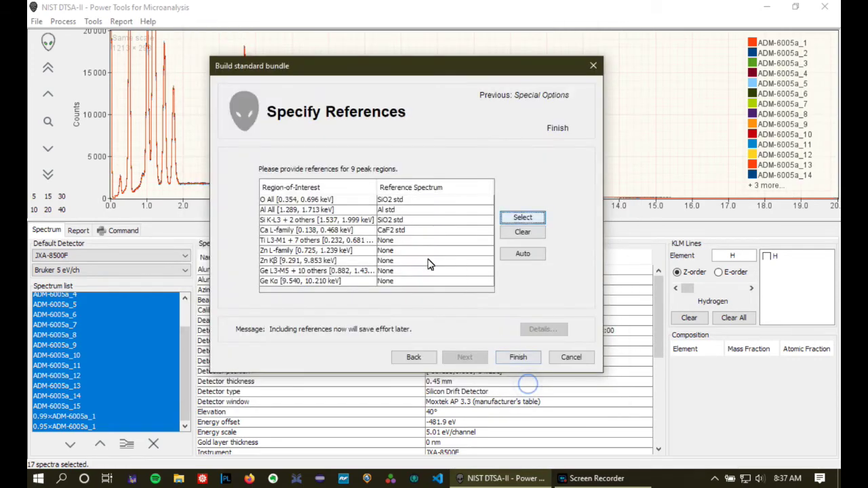
{"action": "left_click", "coordinate": [388, 241]}
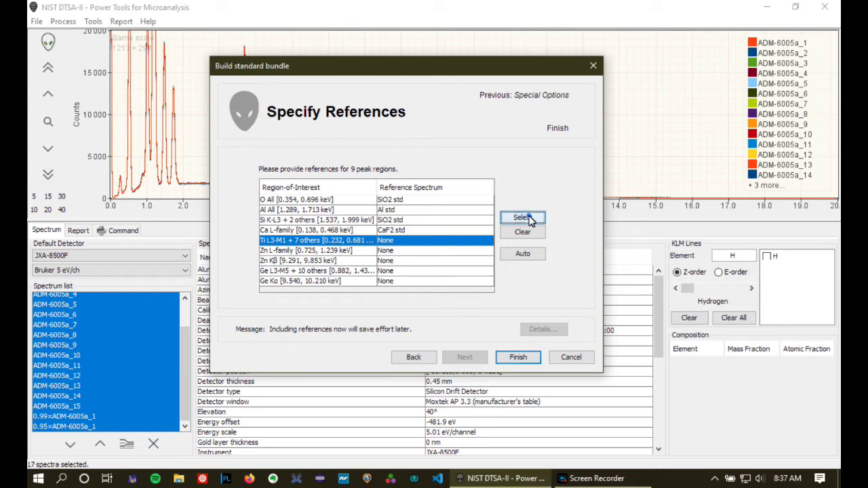
{"action": "left_click", "coordinate": [526, 219]}
{"action": "scroll", "coordinate": [543, 139], "scroll_direction": "down", "scroll_amount": 2}
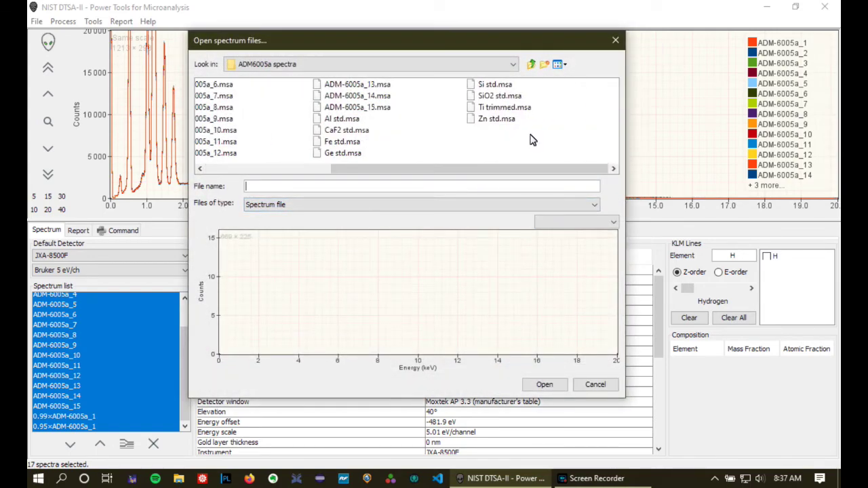
{"action": "left_click", "coordinate": [502, 107]}
{"action": "left_click", "coordinate": [545, 382]}
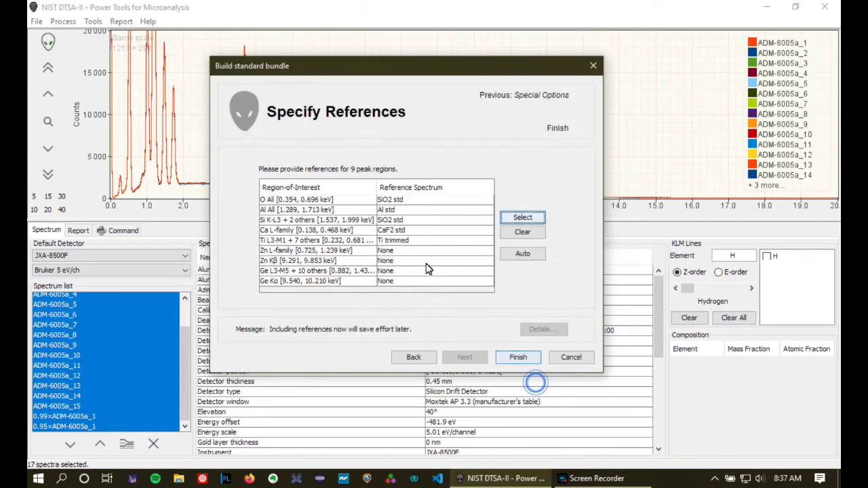
Assign Zn std.msa to both zinc regions and Ge std.msa to both germanium regions, then finish
{"action": "left_click", "coordinate": [390, 251]}
{"action": "left_click", "coordinate": [387, 261], "text": "shift"}
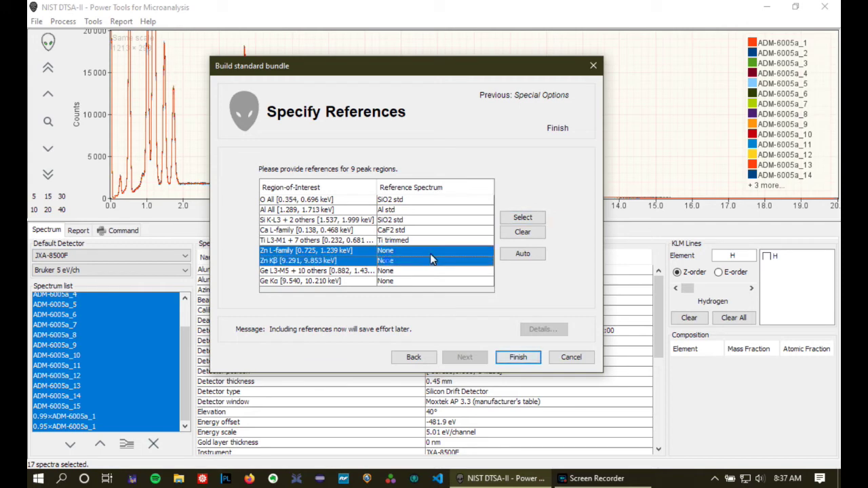
{"action": "left_click", "coordinate": [523, 218]}
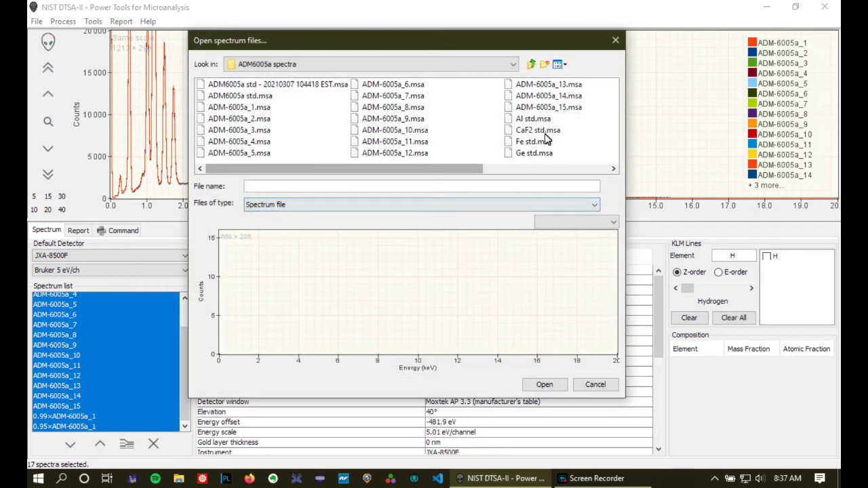
{"action": "scroll", "coordinate": [502, 129], "scroll_direction": "down", "scroll_amount": 2}
{"action": "left_click", "coordinate": [497, 120]}
{"action": "left_click", "coordinate": [545, 385]}
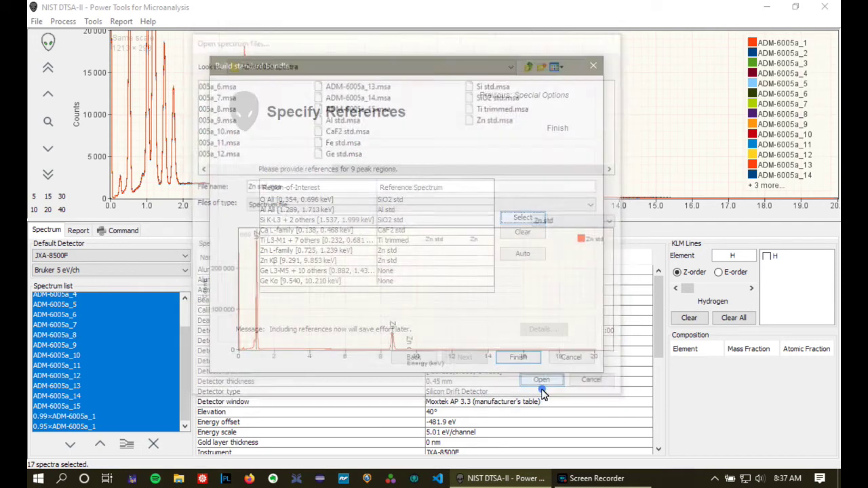
{"action": "left_click", "coordinate": [389, 272]}
{"action": "left_click", "coordinate": [390, 282], "text": "shift"}
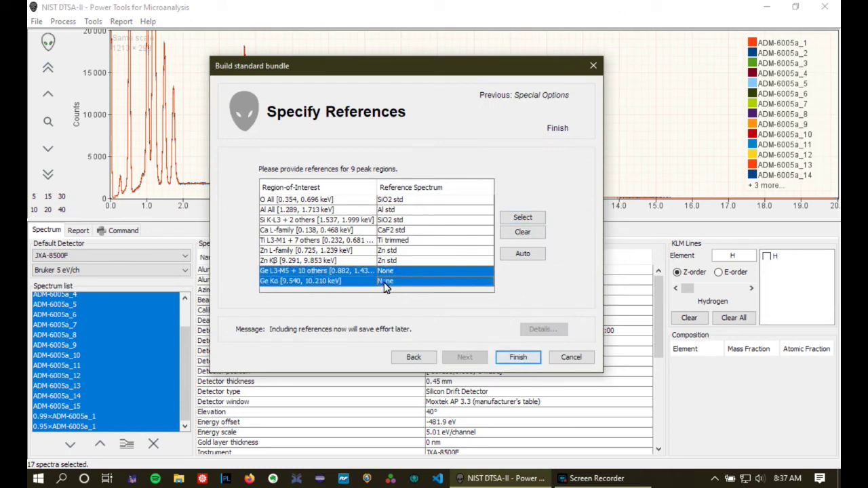
{"action": "left_click", "coordinate": [521, 218]}
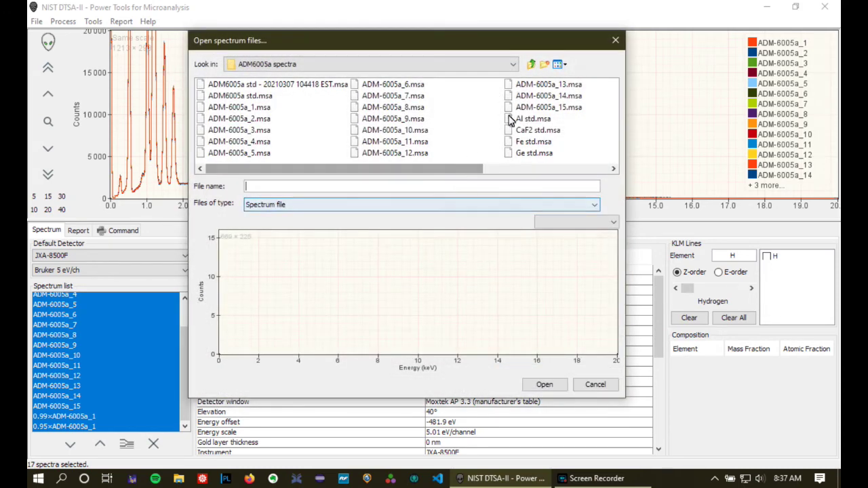
{"action": "left_click", "coordinate": [528, 154]}
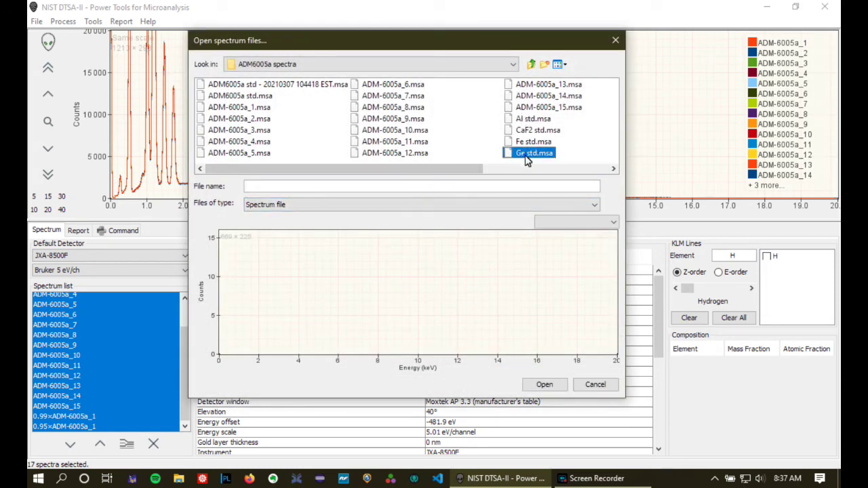
{"action": "left_click", "coordinate": [544, 385]}
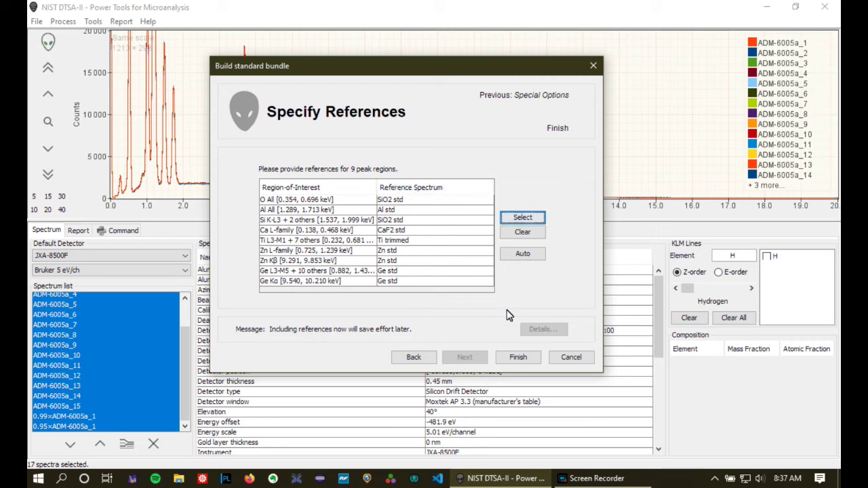
{"action": "left_click", "coordinate": [518, 359]}
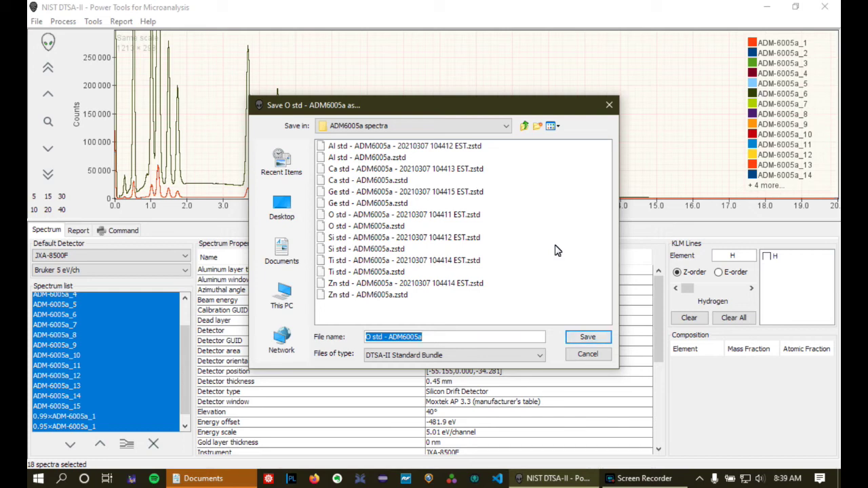
Save the O std - ADM6005a bundle into the ADM6005a spectra folder
{"action": "left_click", "coordinate": [588, 339]}
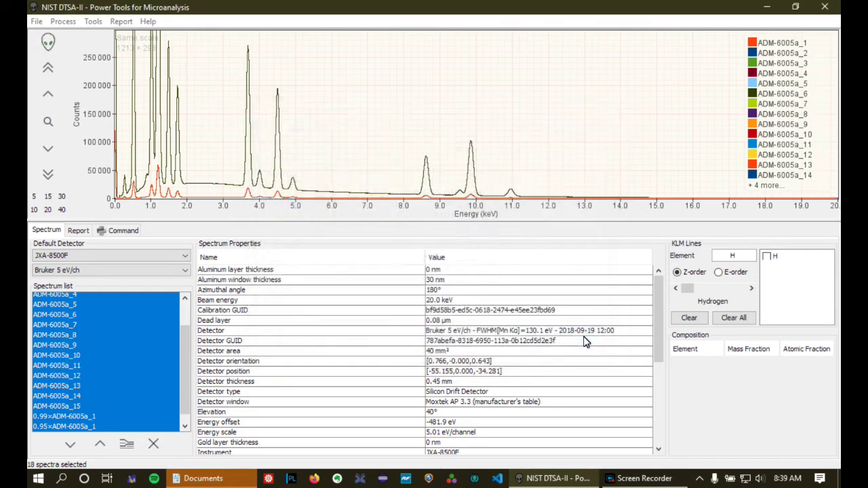
Save the six remaining element .zstd bundles through Ge std, then the ADM6005a std EMSA/MSA file
{"action": "left_click", "coordinate": [587, 339]}
{"action": "left_click", "coordinate": [588, 339]}
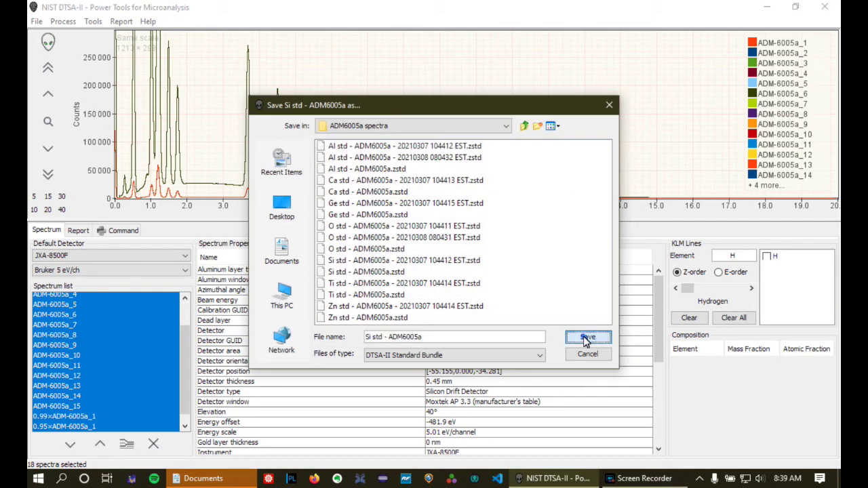
{"action": "left_click", "coordinate": [586, 339]}
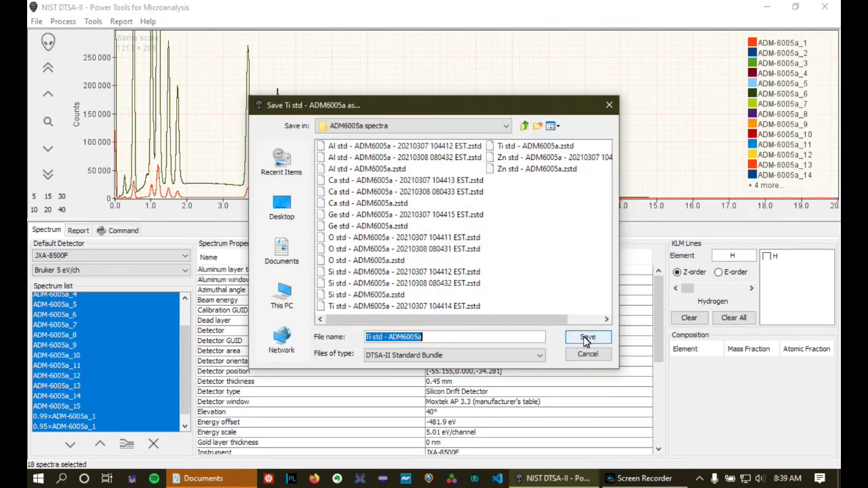
{"action": "left_click", "coordinate": [587, 339]}
{"action": "left_click", "coordinate": [586, 339]}
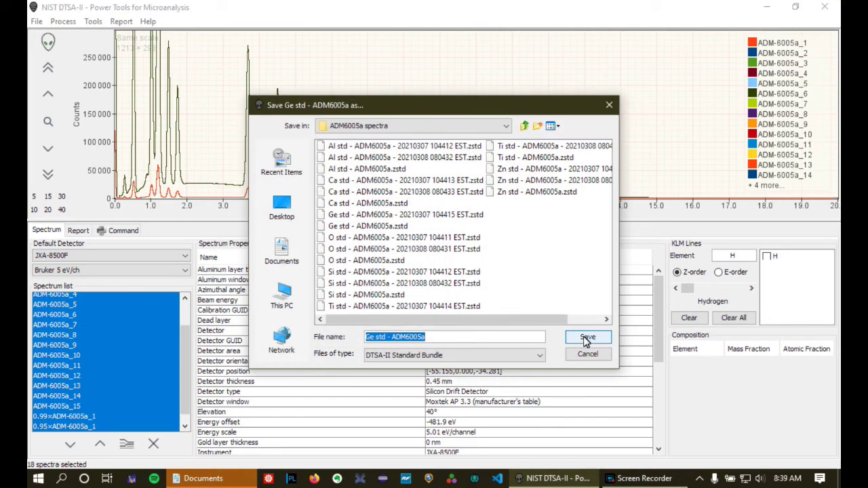
{"action": "left_click", "coordinate": [586, 339]}
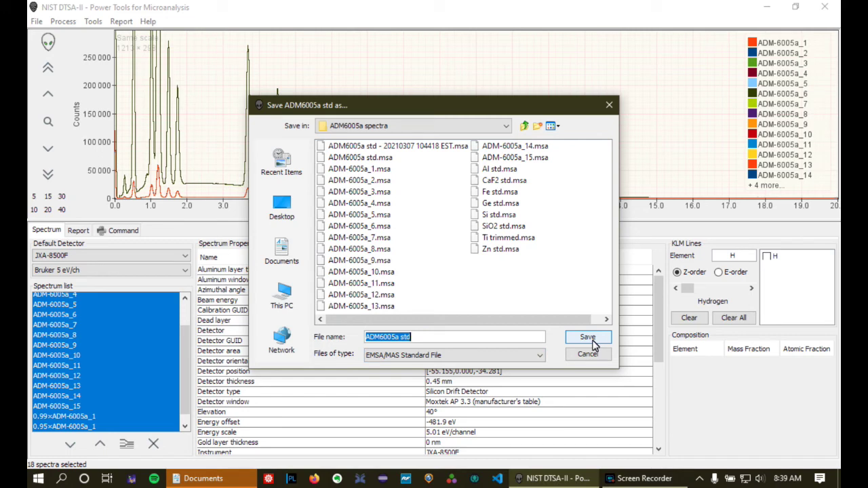
{"action": "left_click", "coordinate": [588, 338]}
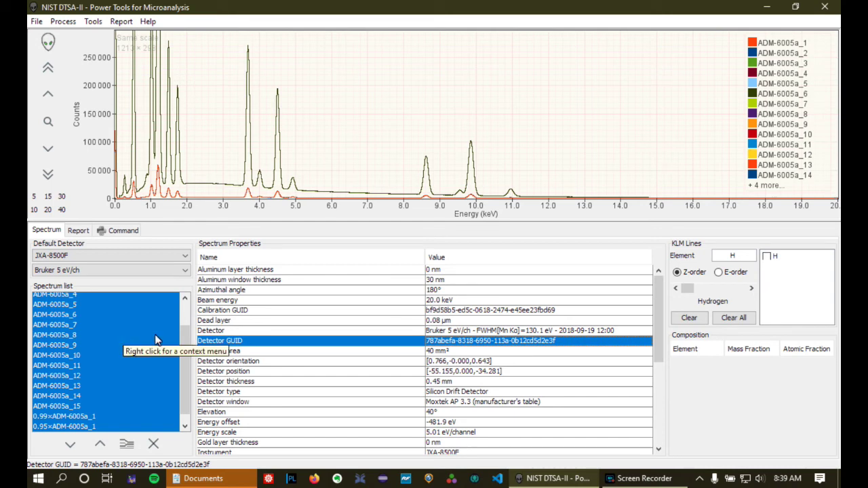
Deselect the 0.99× and 0.95× copies and select ADM-6005a_1 through ADM-6005a_15
{"action": "scroll", "coordinate": [78, 381], "scroll_direction": "down", "scroll_amount": 1}
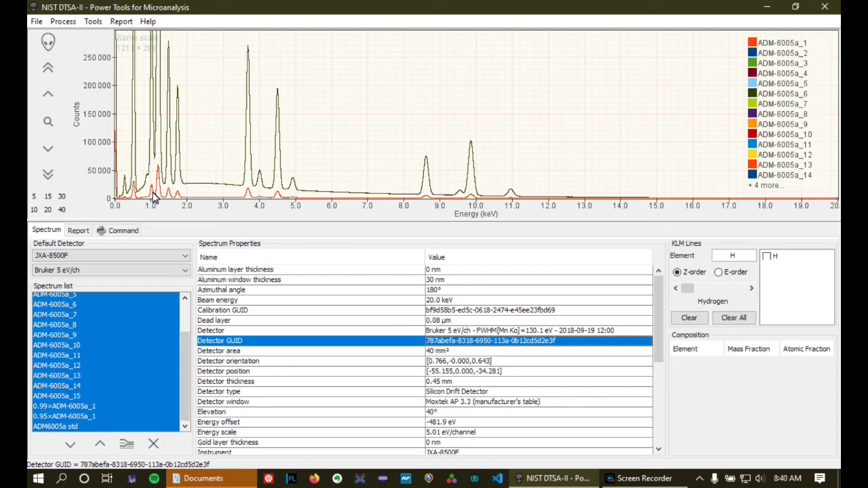
{"action": "left_click", "coordinate": [92, 406], "text": "ctrl"}
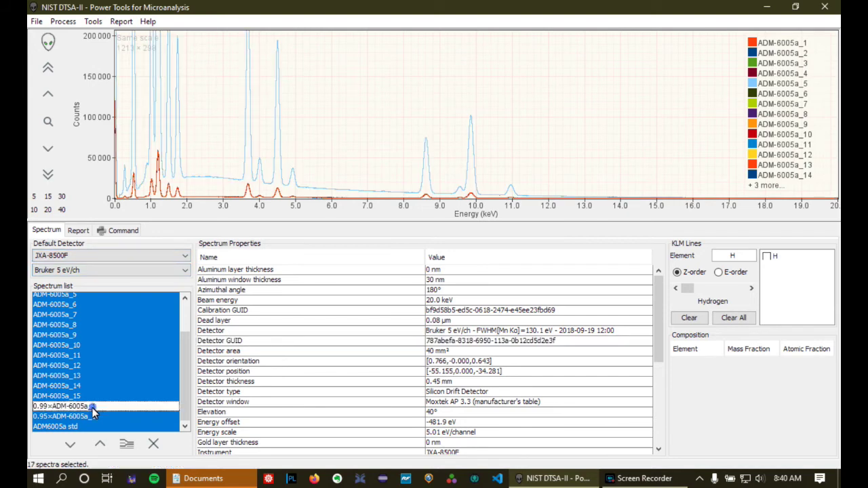
{"action": "left_click", "coordinate": [92, 416], "text": "ctrl"}
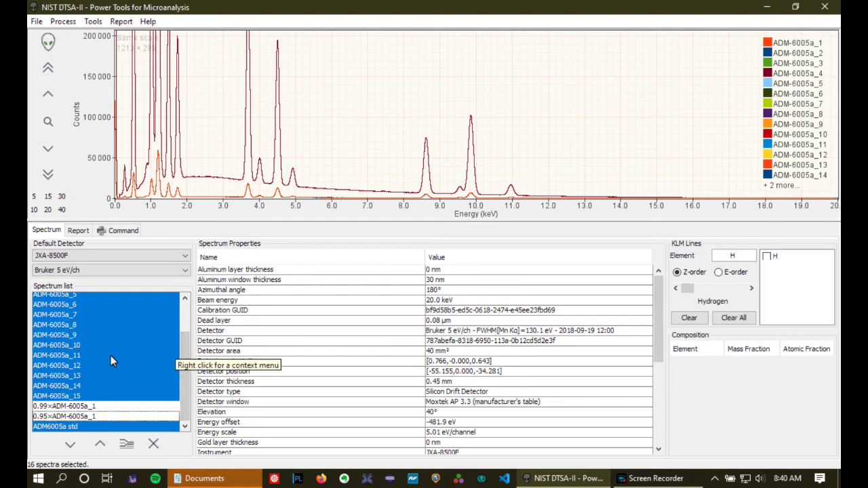
{"action": "scroll", "coordinate": [110, 356], "scroll_direction": "up", "scroll_amount": 2}
{"action": "left_click", "coordinate": [80, 300]}
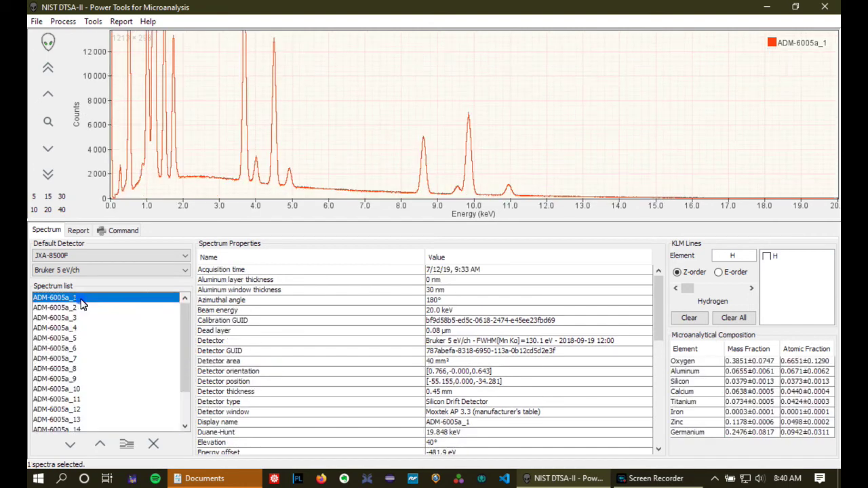
{"action": "scroll", "coordinate": [105, 346], "scroll_direction": "down", "scroll_amount": 2}
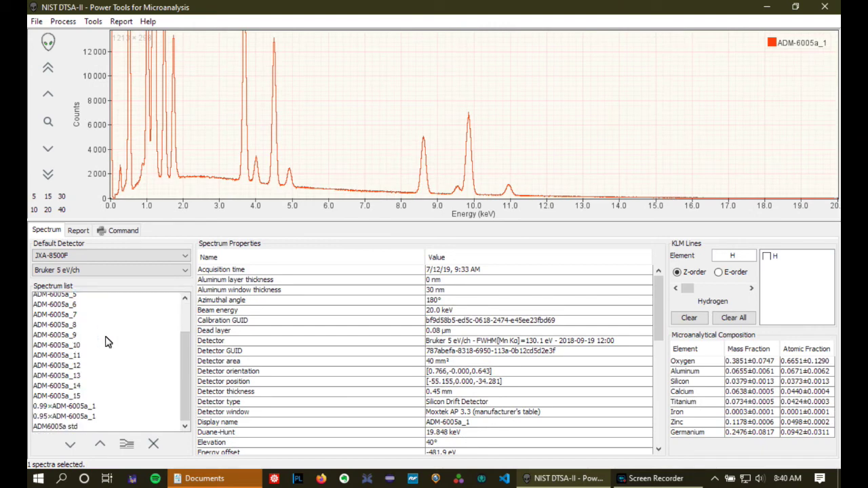
{"action": "left_click", "coordinate": [85, 396], "text": "shift"}
{"action": "scroll", "coordinate": [144, 337], "scroll_direction": "up", "scroll_amount": 2}
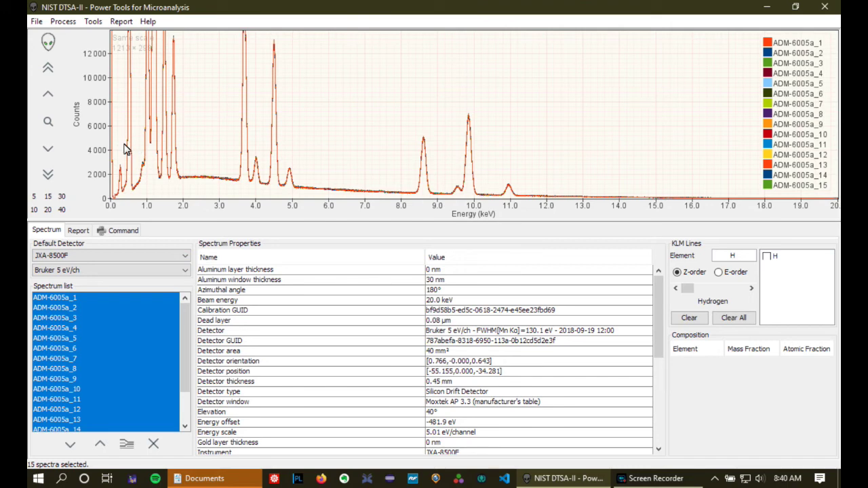
{"action": "left_click", "coordinate": [94, 22]}
Start Quantification Alien, keeping fit-to-standards mode and the JXA-8500F instrument settings
{"action": "left_click", "coordinate": [123, 38]}
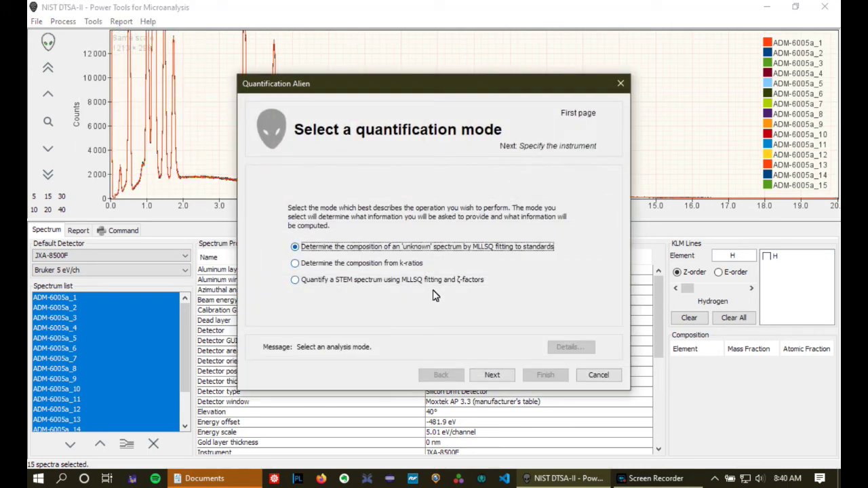
{"action": "left_click", "coordinate": [492, 375]}
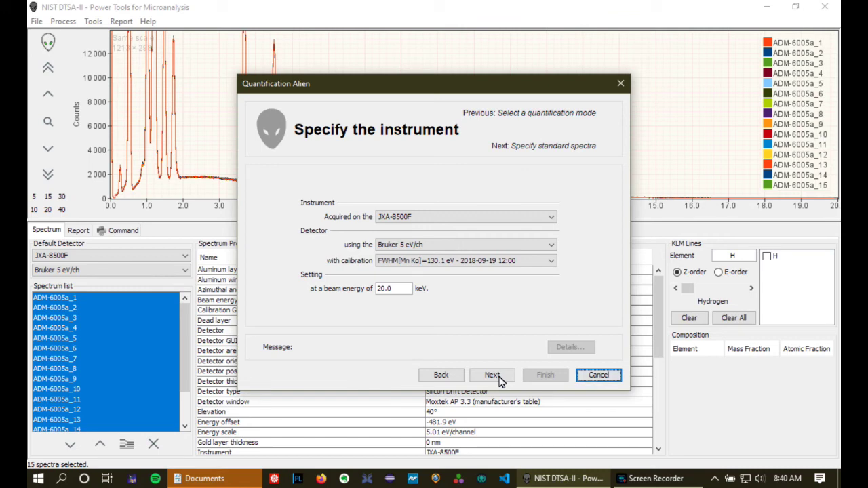
{"action": "left_click", "coordinate": [495, 377]}
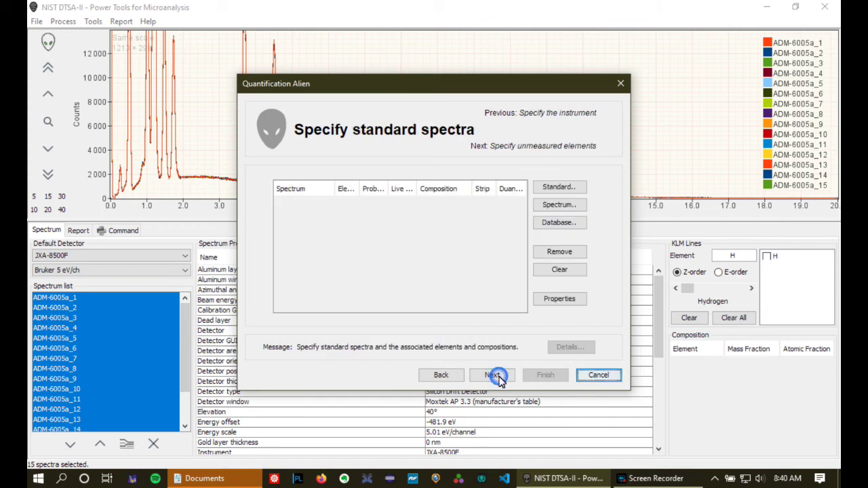
Load the Al, Ca, Ge, O, Si, Ti and Zn ADM6005a standard bundles
{"action": "left_click", "coordinate": [556, 188]}
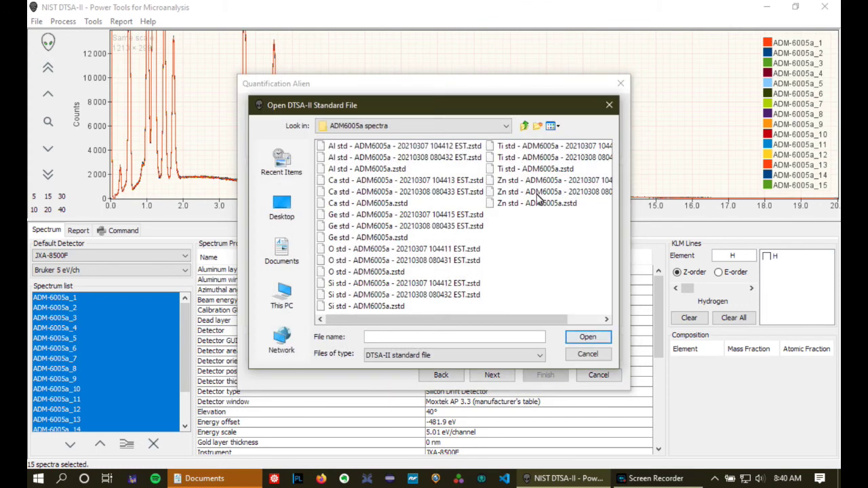
{"action": "left_click", "coordinate": [393, 170]}
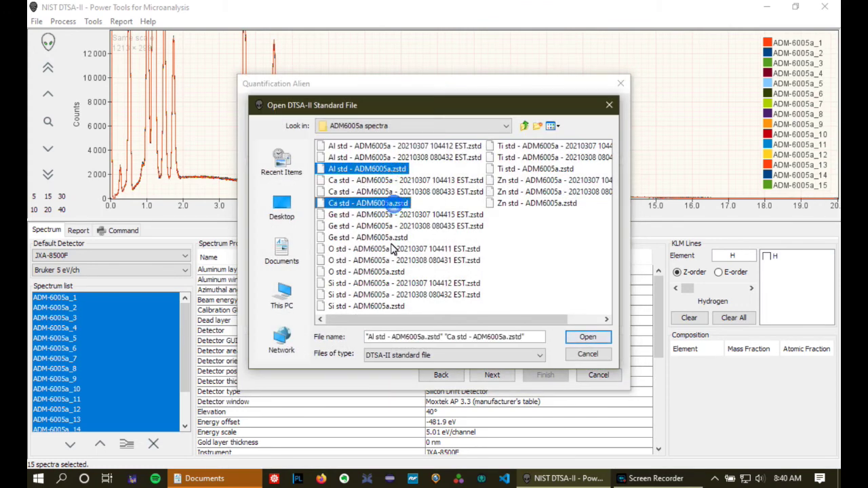
{"action": "left_click", "coordinate": [391, 238], "text": "ctrl"}
{"action": "left_click", "coordinate": [388, 272], "text": "ctrl"}
{"action": "left_click", "coordinate": [387, 306], "text": "ctrl"}
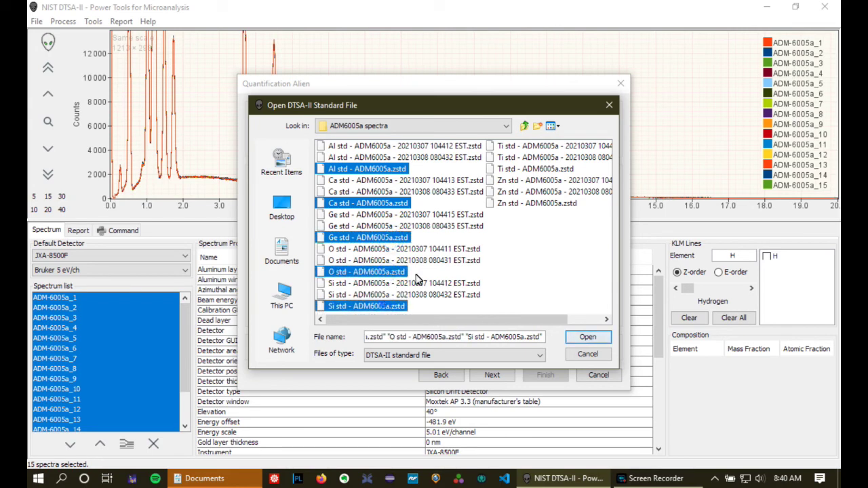
{"action": "left_click", "coordinate": [536, 169], "text": "ctrl"}
{"action": "left_click", "coordinate": [539, 203], "text": "ctrl"}
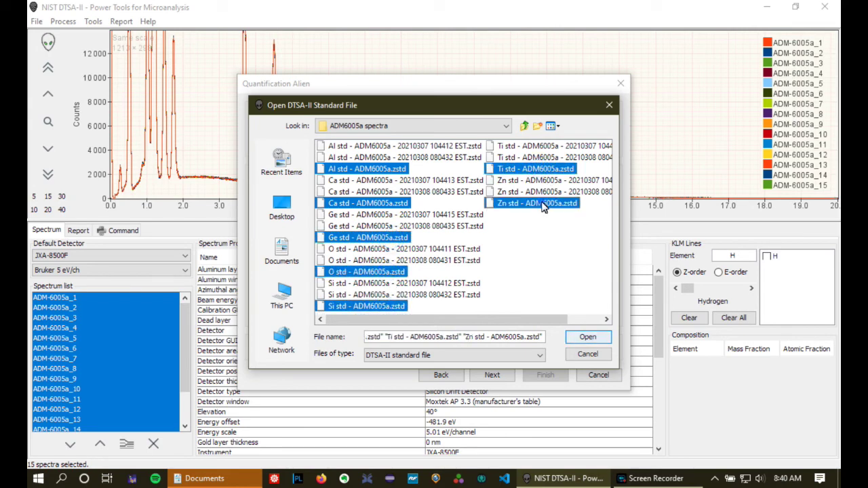
{"action": "left_click", "coordinate": [588, 338]}
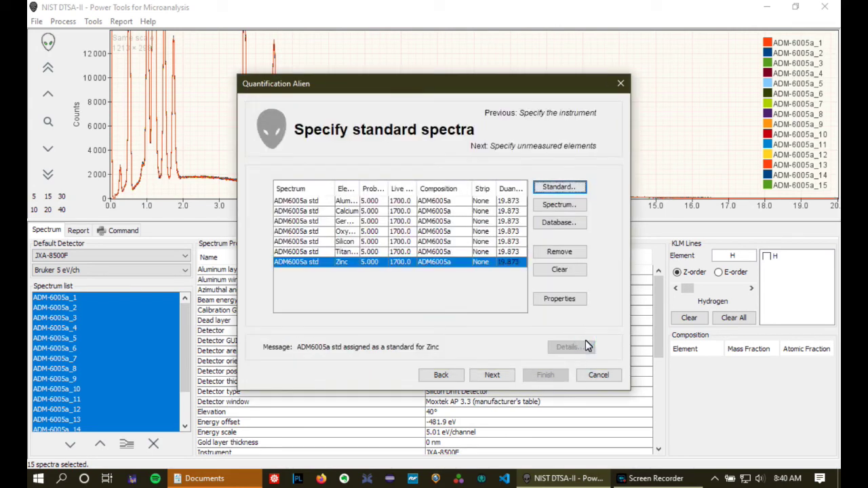
Continue past unmeasured elements and the reference spectra pages without adding references
{"action": "left_click", "coordinate": [492, 378]}
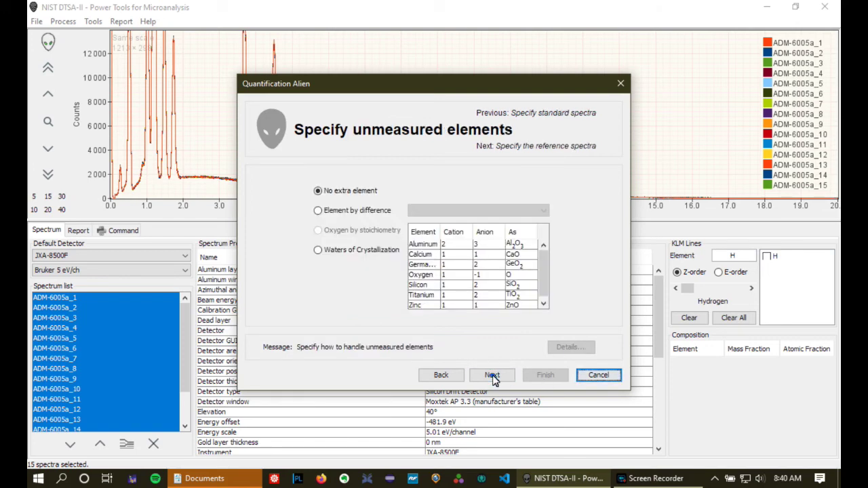
{"action": "left_click", "coordinate": [493, 377]}
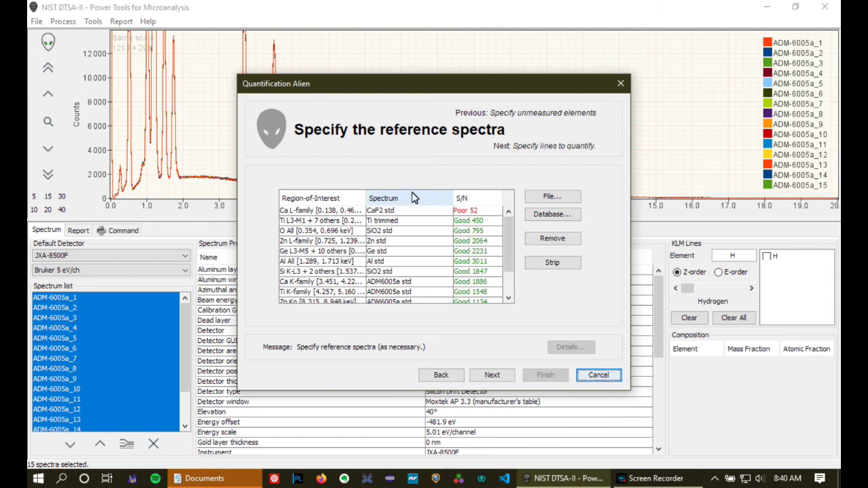
{"action": "scroll", "coordinate": [403, 243], "scroll_direction": "down", "scroll_amount": 2}
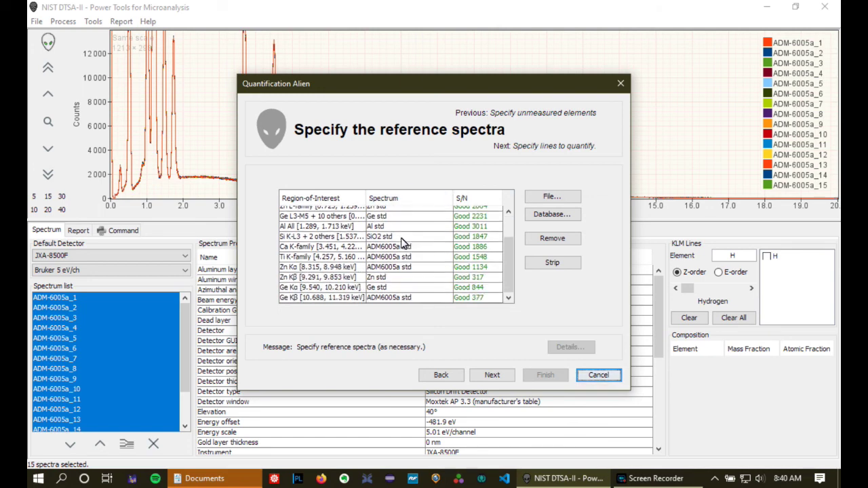
{"action": "scroll", "coordinate": [403, 244], "scroll_direction": "up", "scroll_amount": 2}
{"action": "scroll", "coordinate": [402, 246], "scroll_direction": "down", "scroll_amount": 2}
{"action": "scroll", "coordinate": [404, 245], "scroll_direction": "up", "scroll_amount": 2}
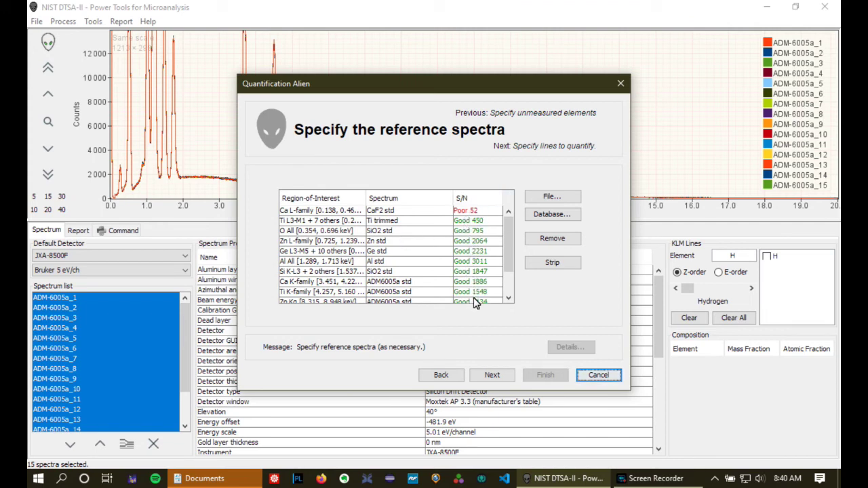
{"action": "left_click", "coordinate": [493, 376]}
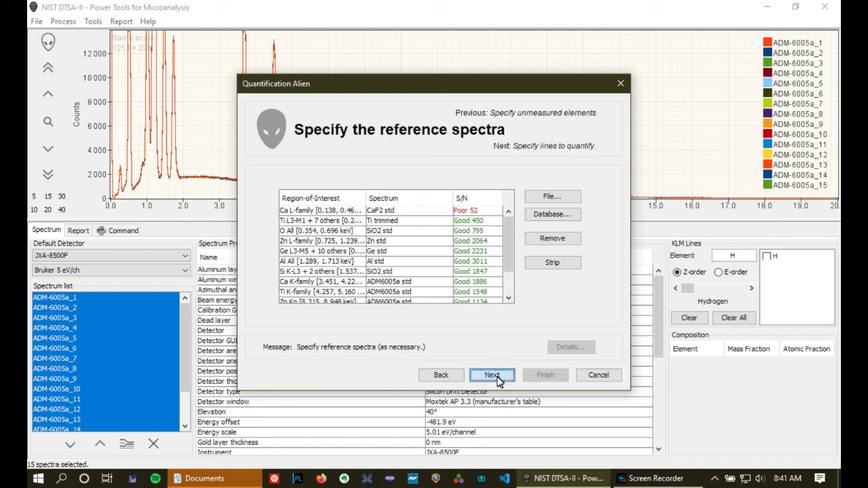
{"action": "left_click", "coordinate": [493, 379]}
Apply default line families, quantify the unknowns, and accept the Duane-Hunt limit warning
{"action": "left_click", "coordinate": [492, 379]}
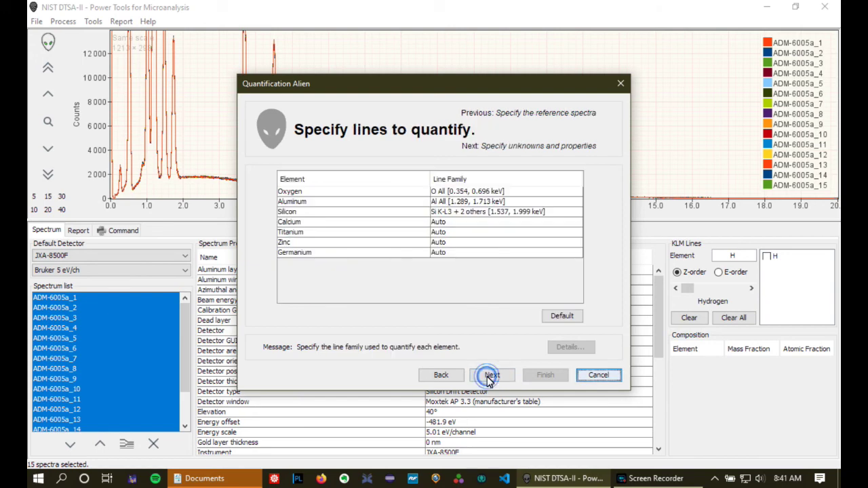
{"action": "left_click", "coordinate": [562, 316]}
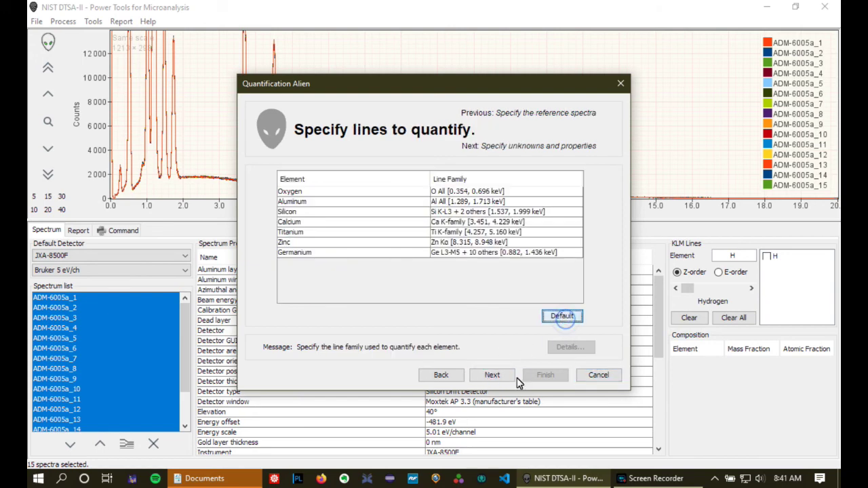
{"action": "left_click", "coordinate": [494, 376]}
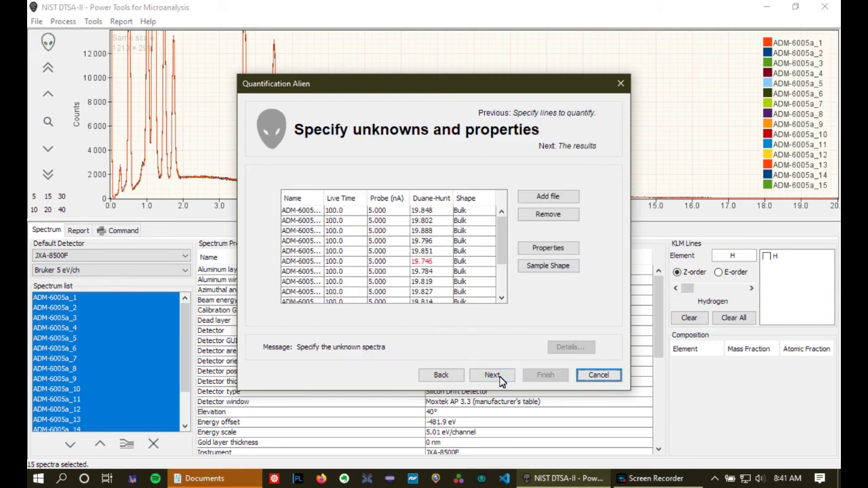
{"action": "left_click", "coordinate": [497, 378]}
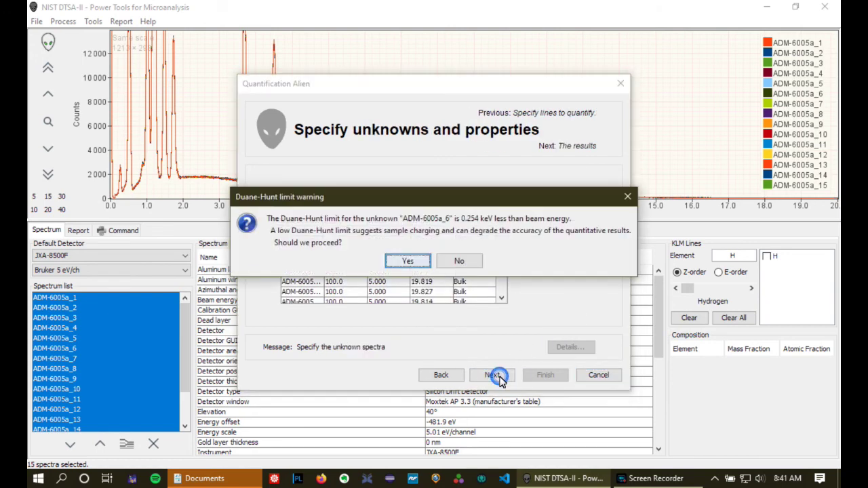
{"action": "left_click", "coordinate": [409, 262]}
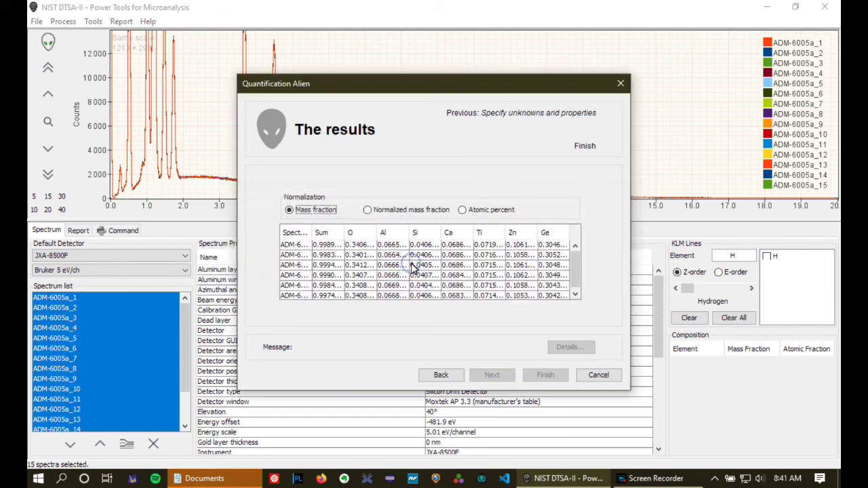
Widen the Sum column, review the mass-fraction totals near 0.999, and close the wizard
{"action": "scroll", "coordinate": [412, 264], "scroll_direction": "down", "scroll_amount": 3}
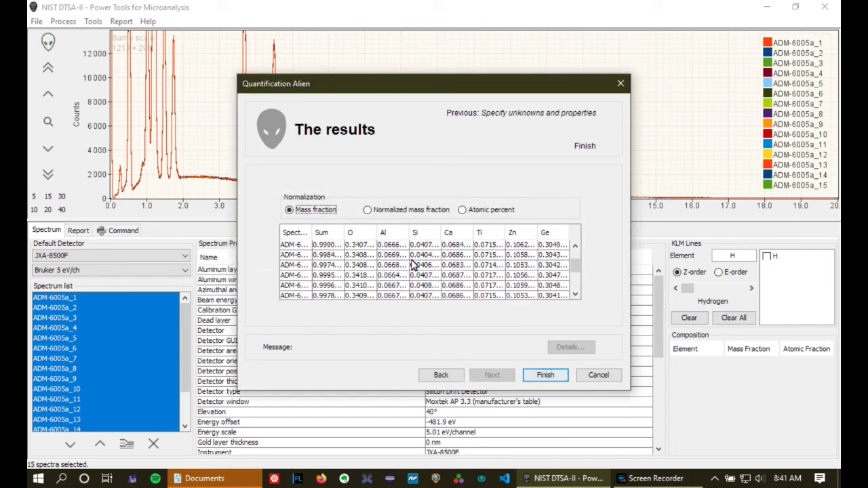
{"action": "scroll", "coordinate": [412, 264], "scroll_direction": "up", "scroll_amount": 3}
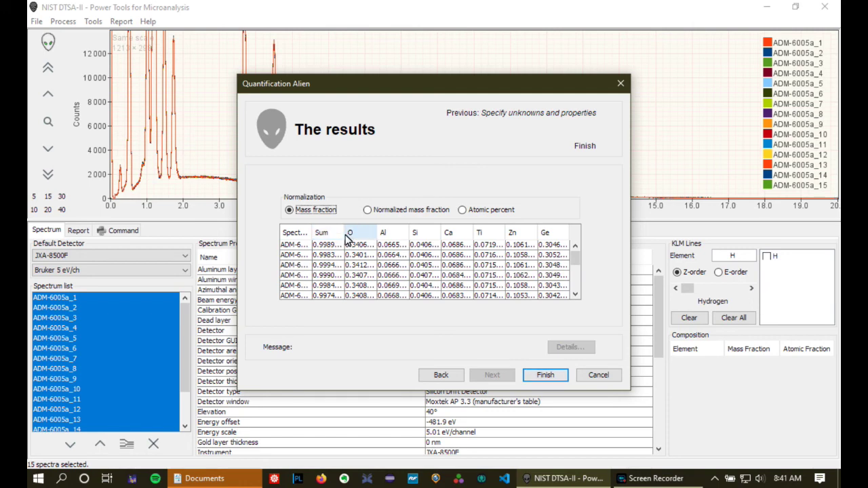
{"action": "left_click_drag", "start_coordinate": [345, 233], "coordinate": [352, 233]}
{"action": "scroll", "coordinate": [333, 252], "scroll_direction": "down", "scroll_amount": 3}
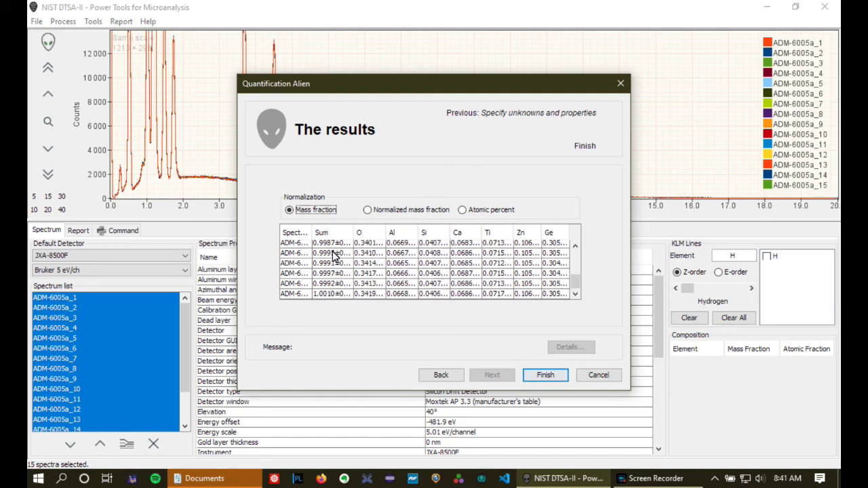
{"action": "scroll", "coordinate": [331, 291], "scroll_direction": "up", "scroll_amount": 3}
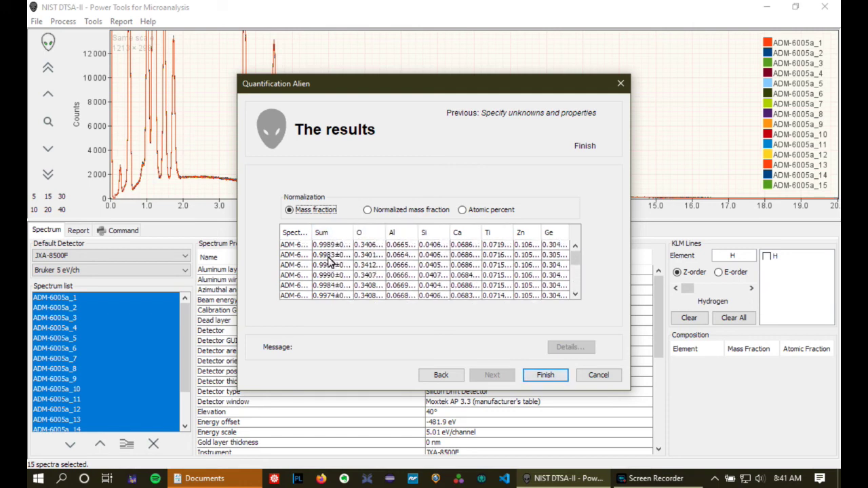
{"action": "scroll", "coordinate": [332, 257], "scroll_direction": "down", "scroll_amount": 3}
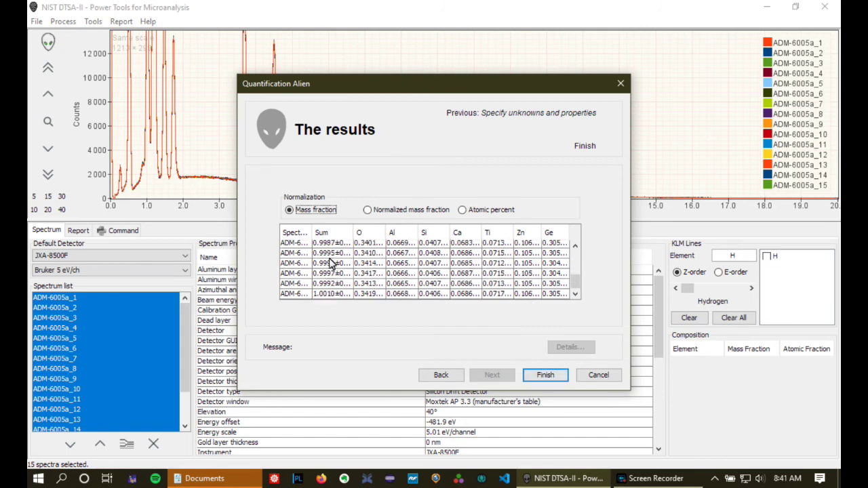
{"action": "scroll", "coordinate": [333, 263], "scroll_direction": "up", "scroll_amount": 3}
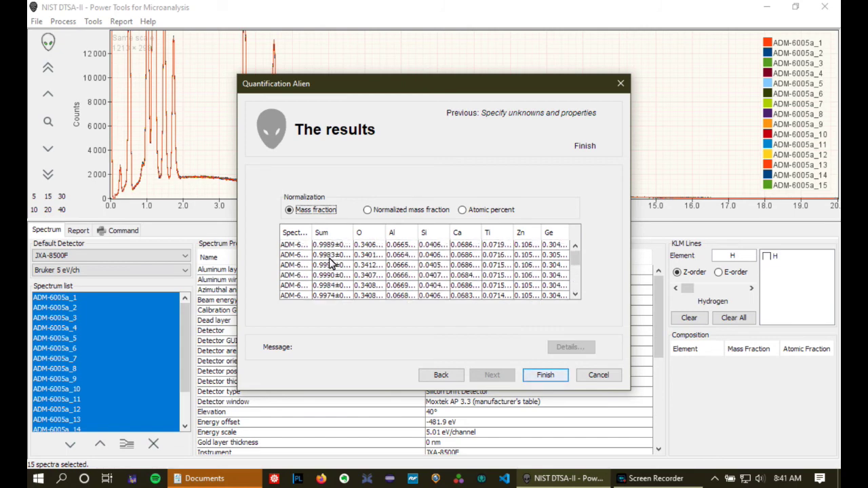
{"action": "left_click", "coordinate": [543, 379]}
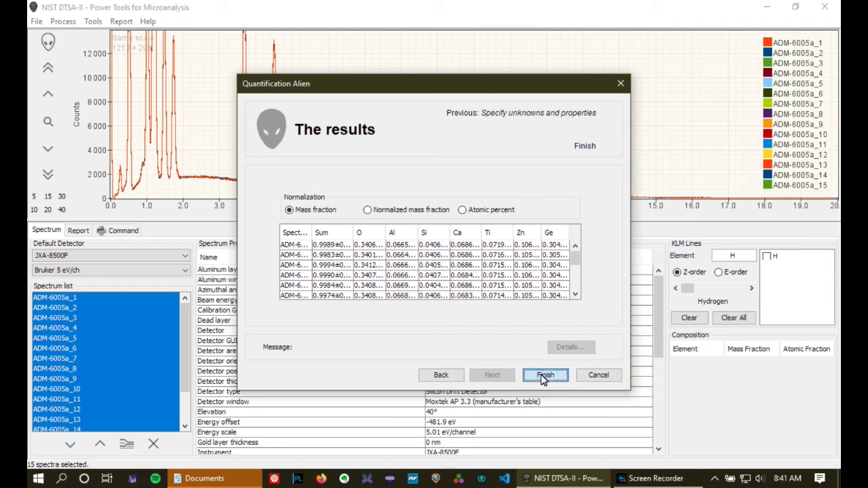
{"action": "left_click", "coordinate": [545, 377]}
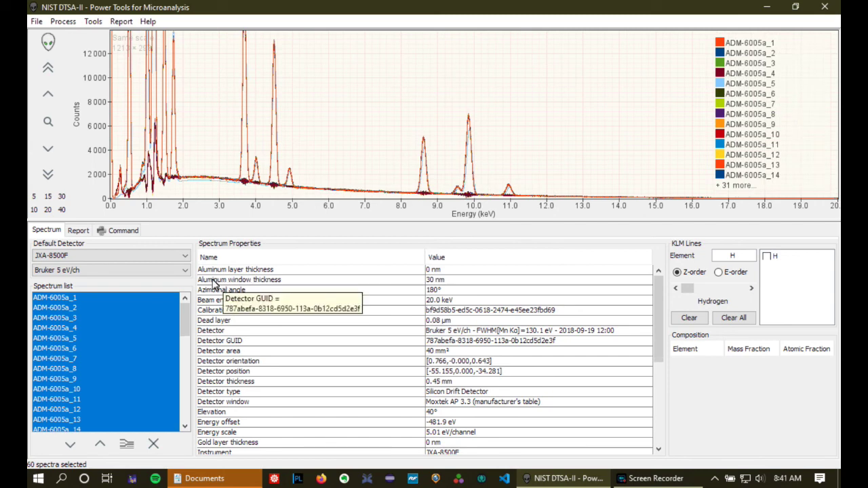
Select spectra ADM-6005a_1 through ADM-6005a_3 in the spectrum list
{"action": "left_click", "coordinate": [97, 300]}
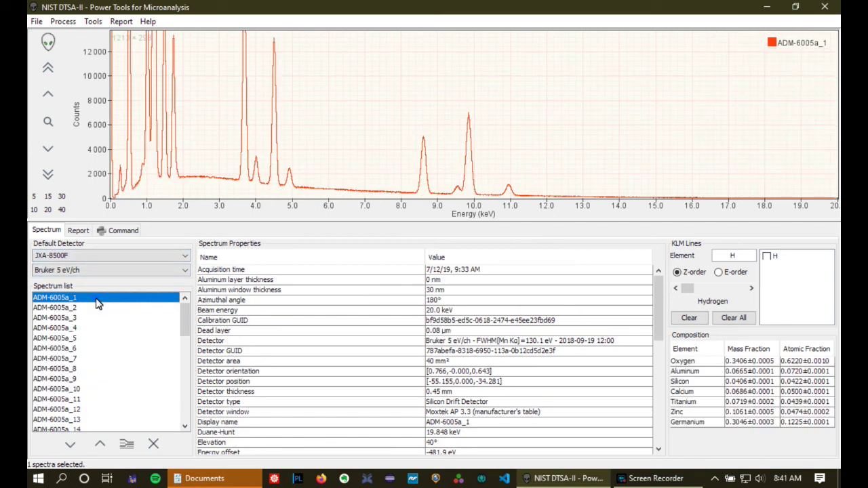
{"action": "left_click", "coordinate": [94, 319], "text": "shift"}
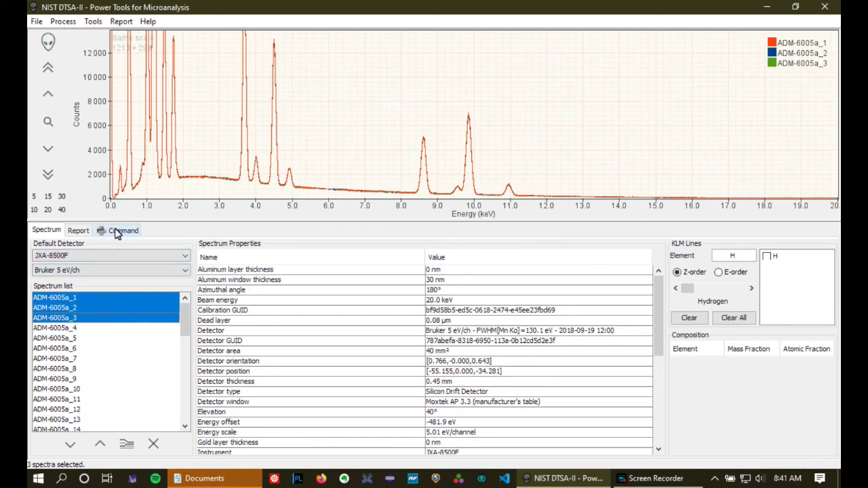
{"action": "left_click", "coordinate": [115, 231]}
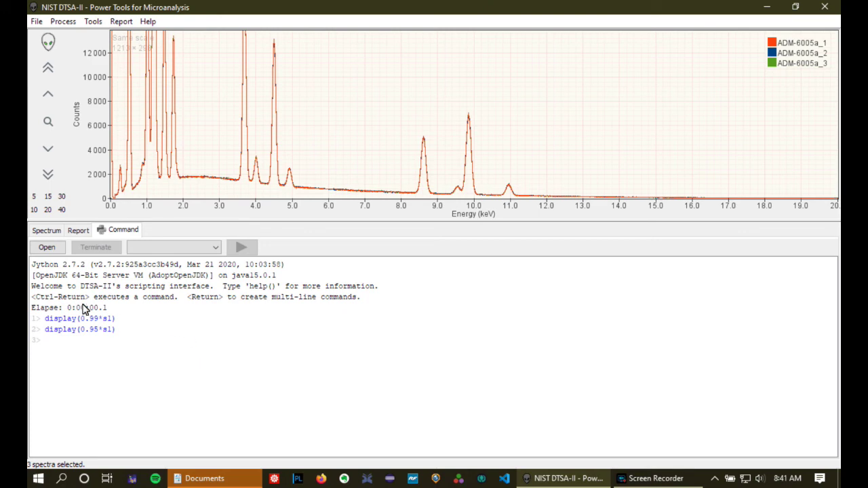
{"action": "left_click", "coordinate": [46, 230]}
Assign the ADM6005a material (O 0.3398, Ge 0.3037) to the three selected spectra
{"action": "right_click", "coordinate": [120, 307]}
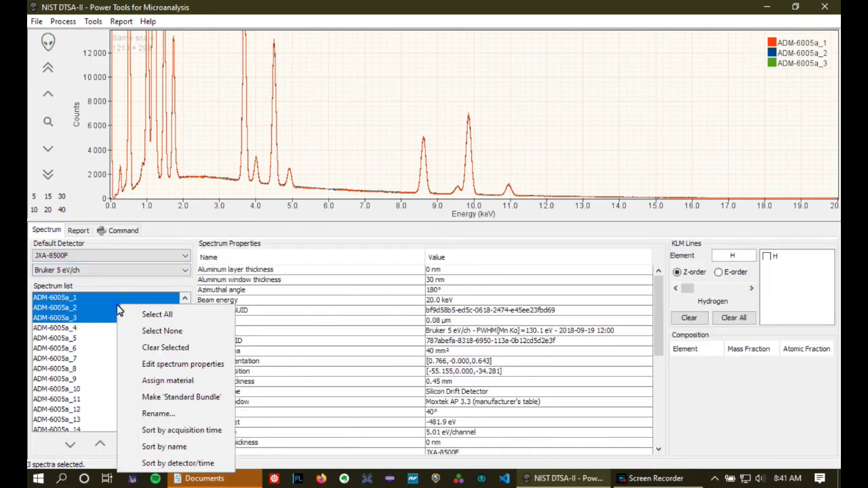
{"action": "left_click", "coordinate": [179, 381]}
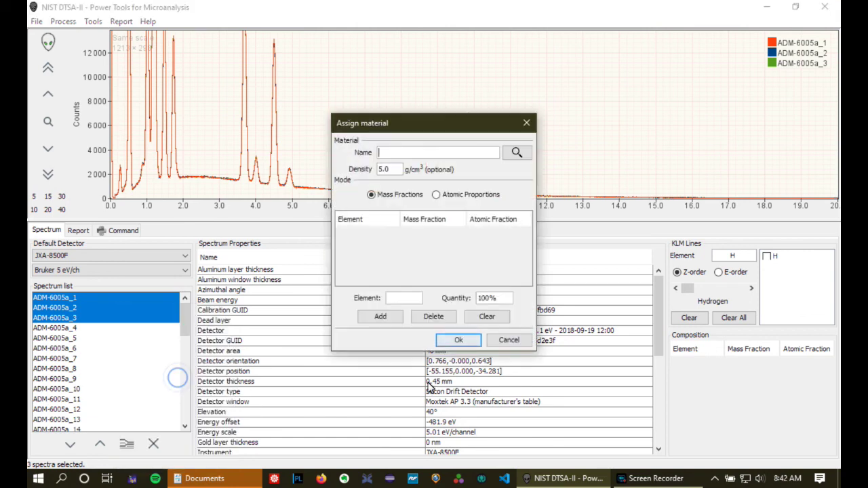
{"action": "type", "text": "ADM6005a"}
{"action": "key", "text": "Tab"}
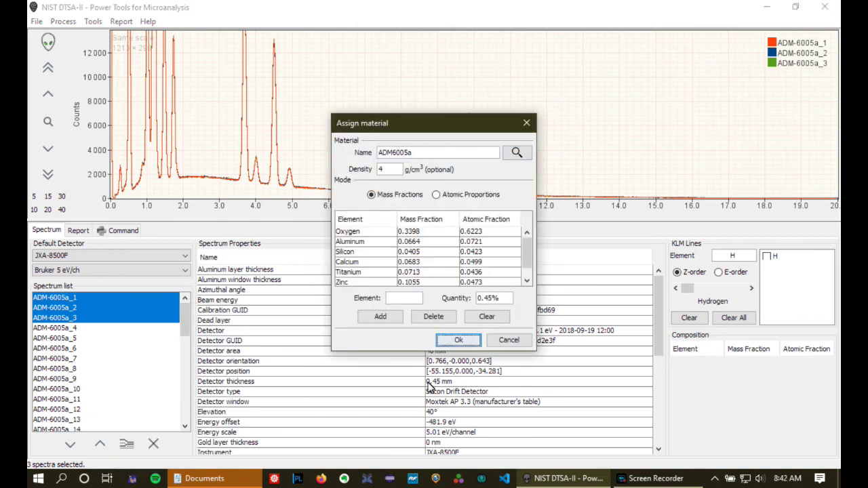
{"action": "left_click", "coordinate": [467, 341]}
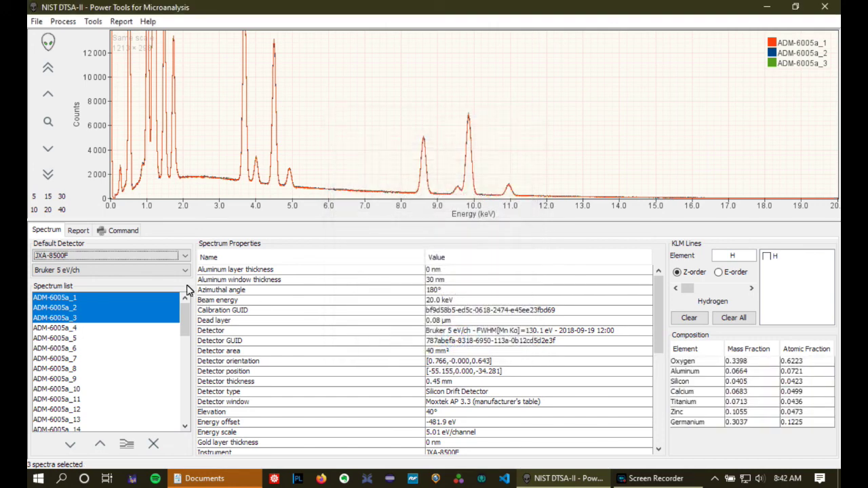
Run a for-loop calling compare(s) over the selected spectra and view the comparison report
{"action": "left_click", "coordinate": [121, 231]}
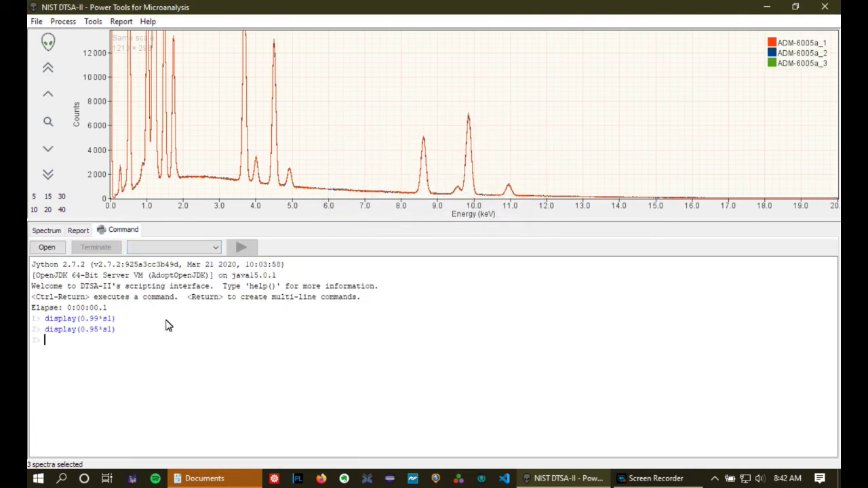
{"action": "type", "text": "for s in selected():"}
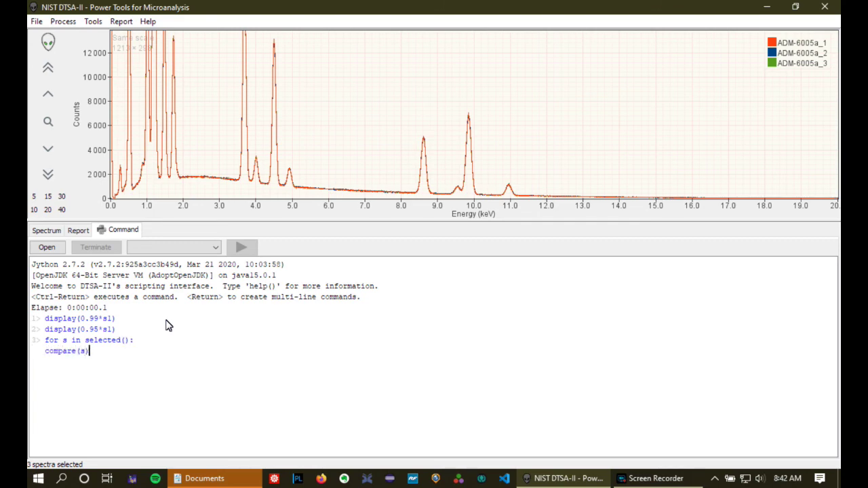
{"action": "key", "text": "ctrl+Return"}
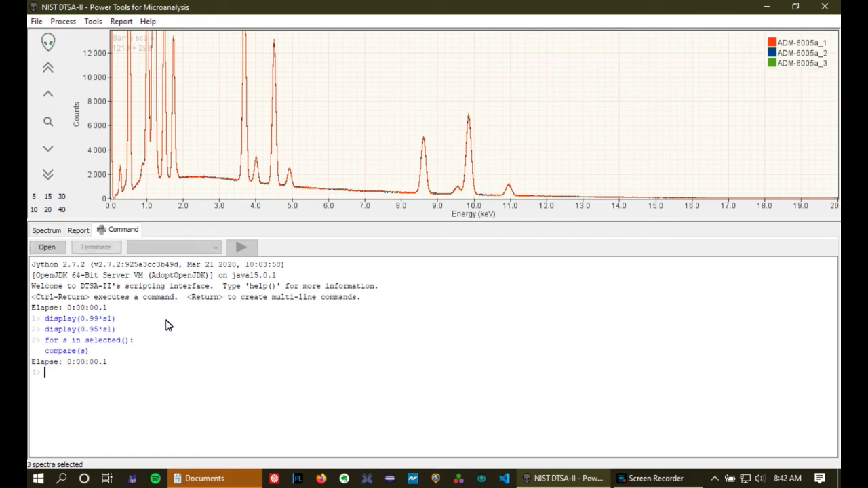
{"action": "left_click", "coordinate": [78, 231]}
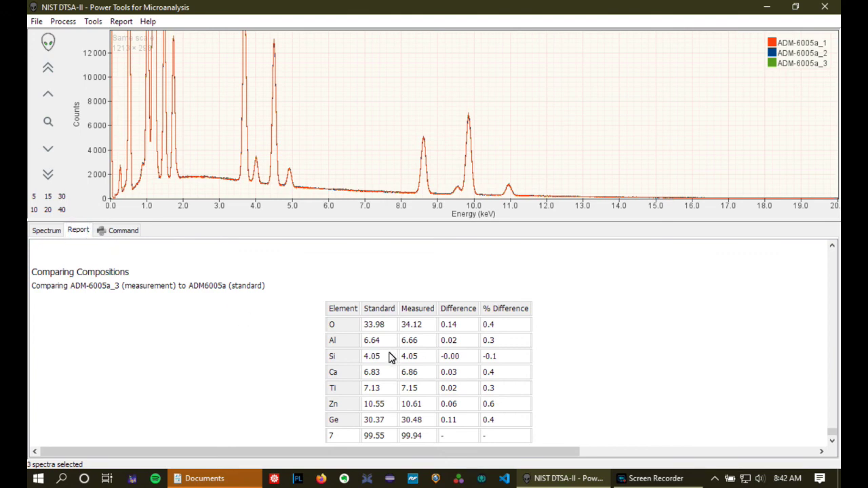
{"action": "scroll", "coordinate": [390, 359], "scroll_direction": "up", "scroll_amount": 5}
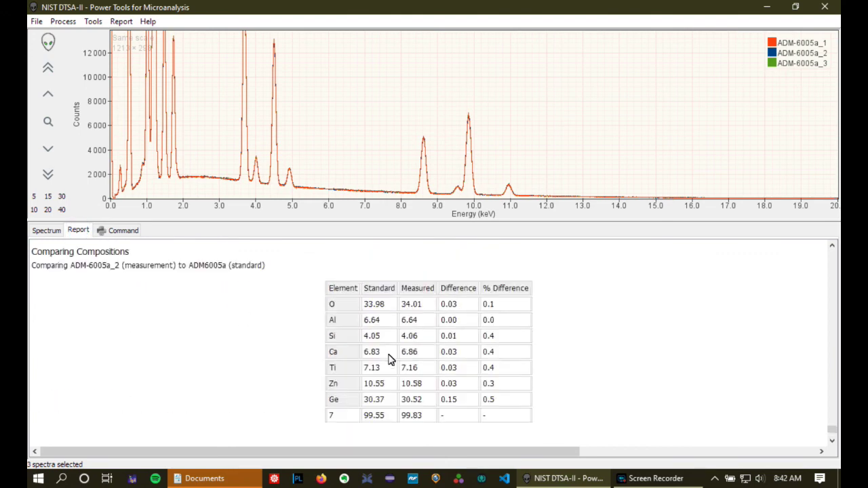